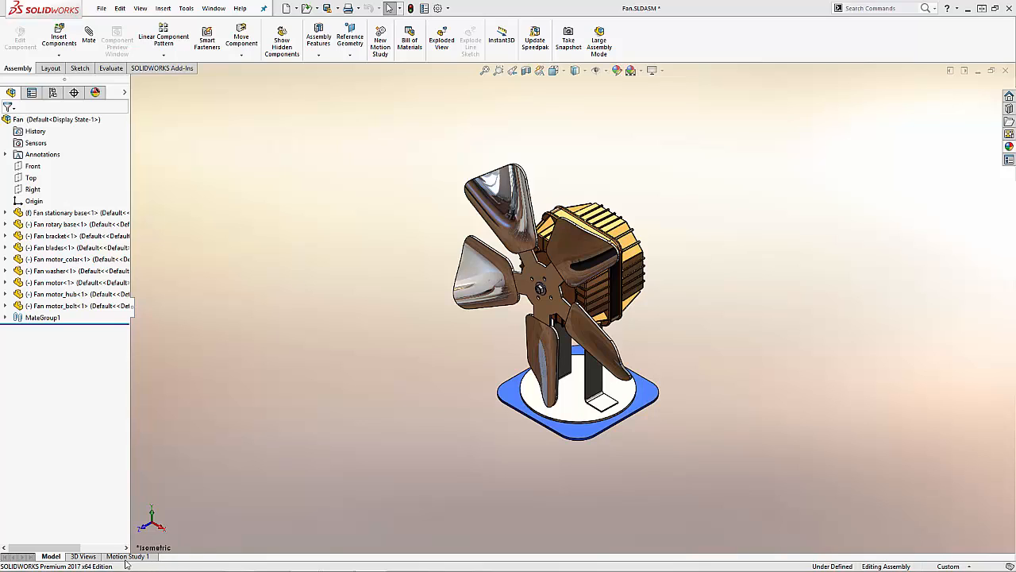
Step: Open Motion Study 1 of the fan assembly
click(127, 555)
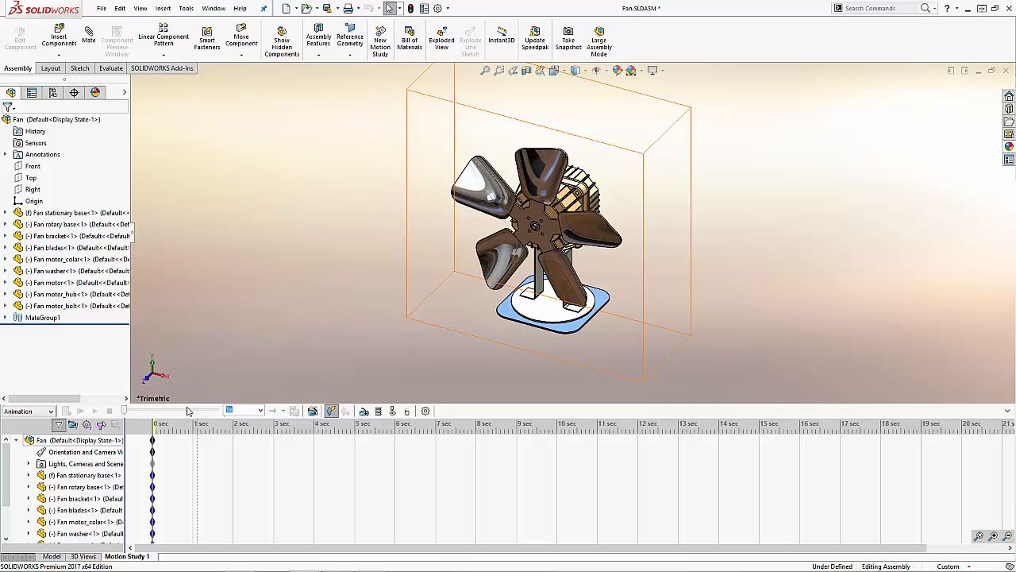
Step: Create two additional motion studies in the fan assembly
right_click(119, 558)
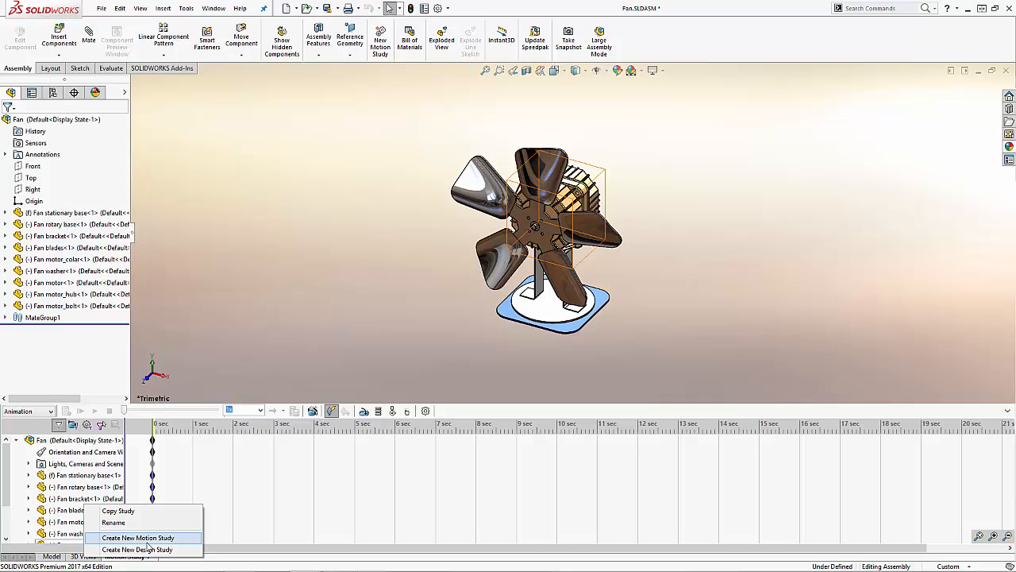
click(148, 544)
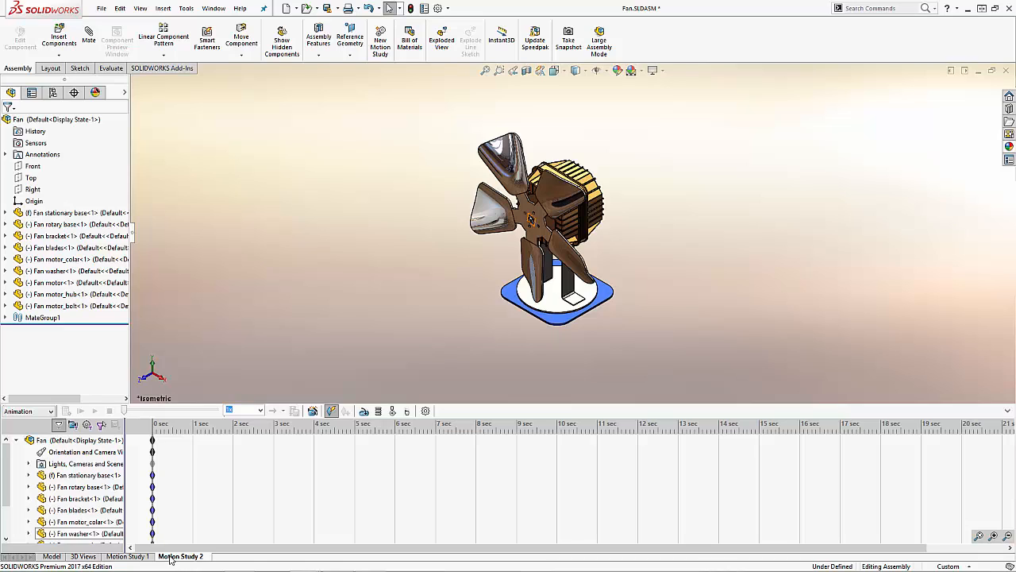
right_click(177, 559)
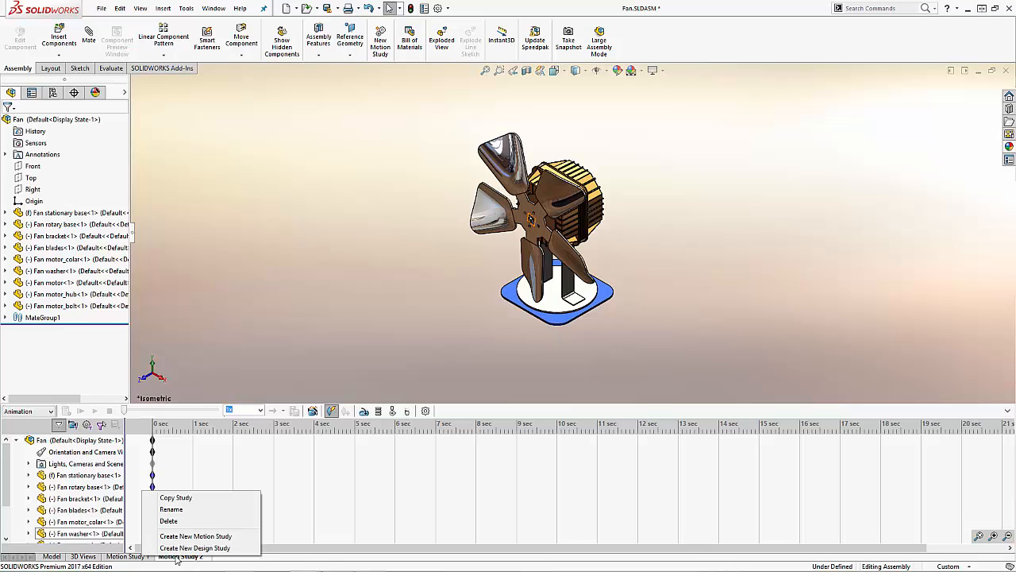
click(185, 509)
click(305, 373)
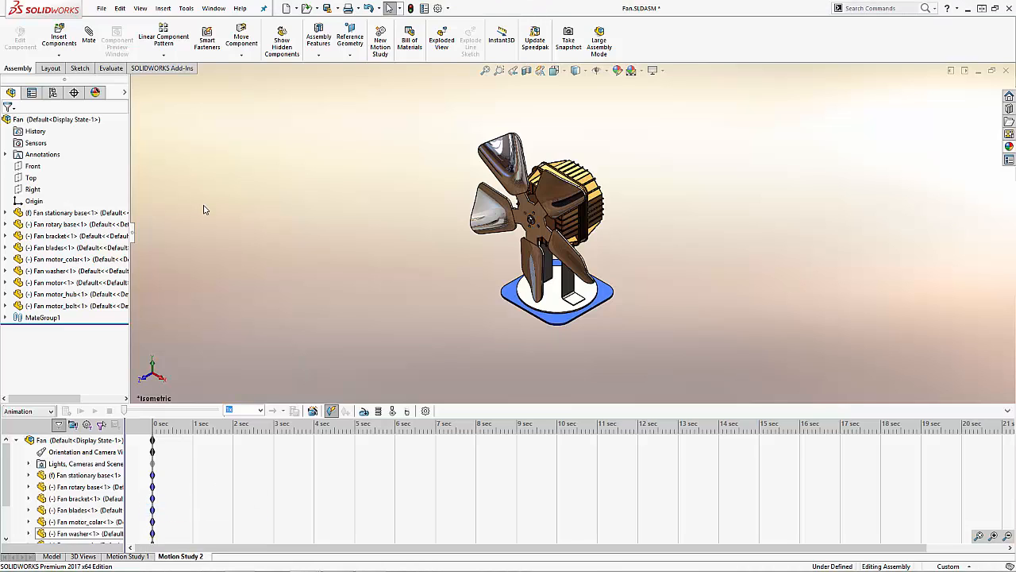
click(164, 9)
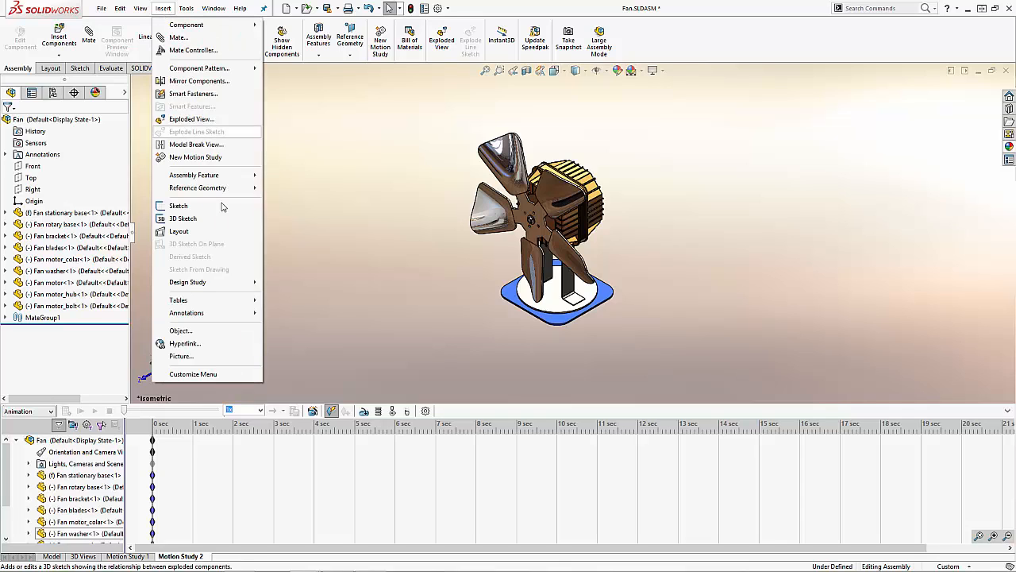
click(209, 160)
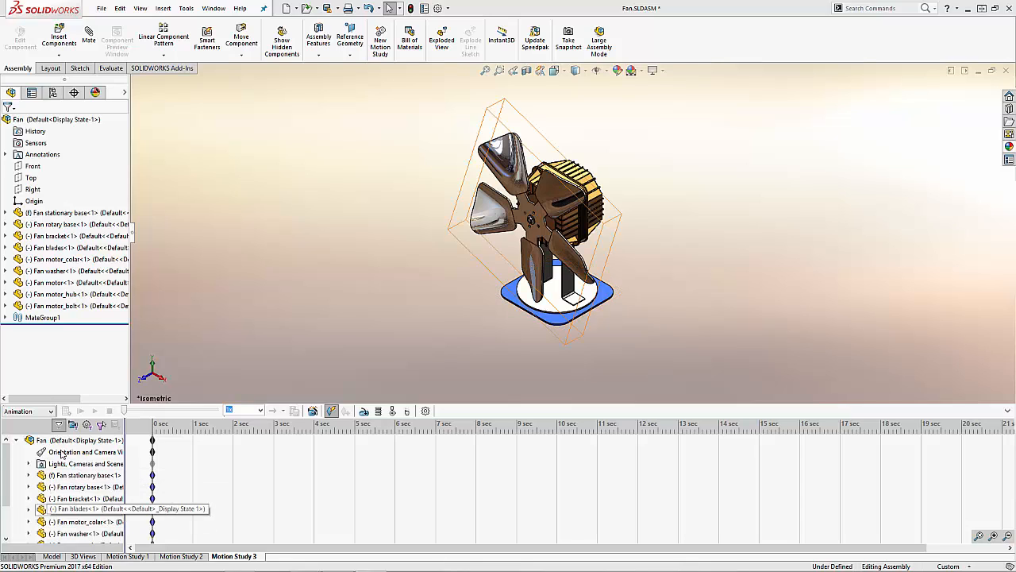
click(35, 413)
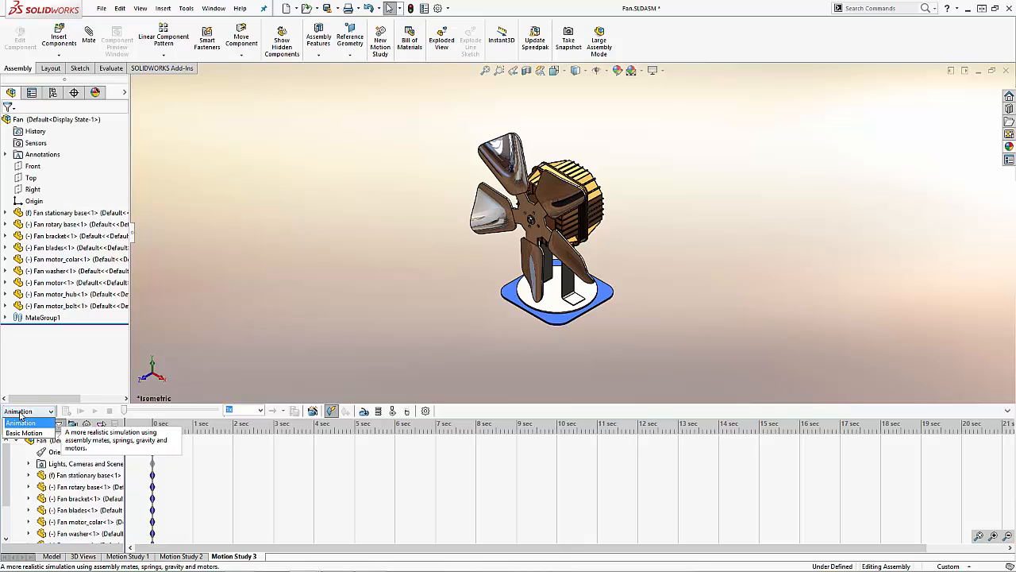
click(193, 414)
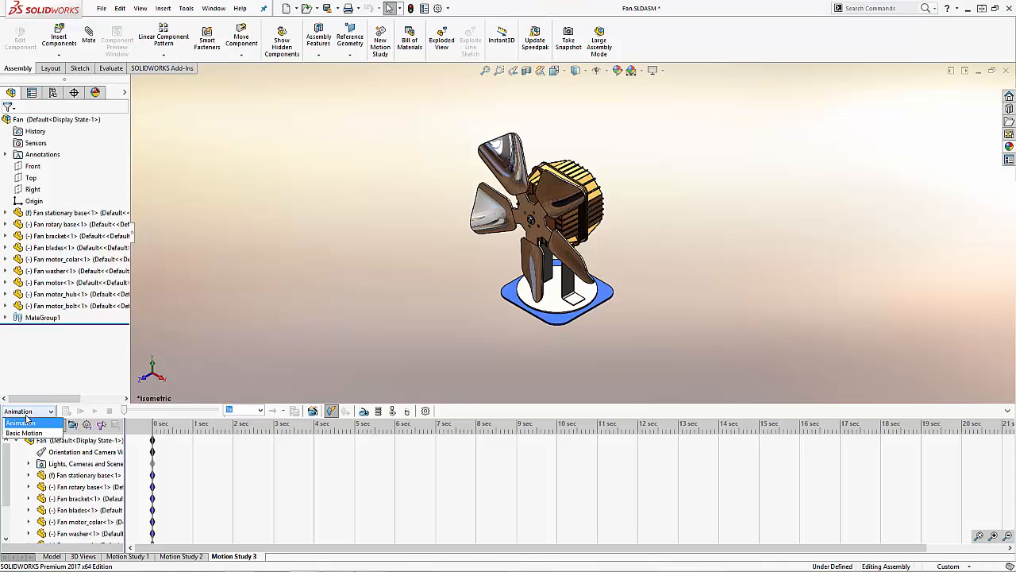
click(28, 413)
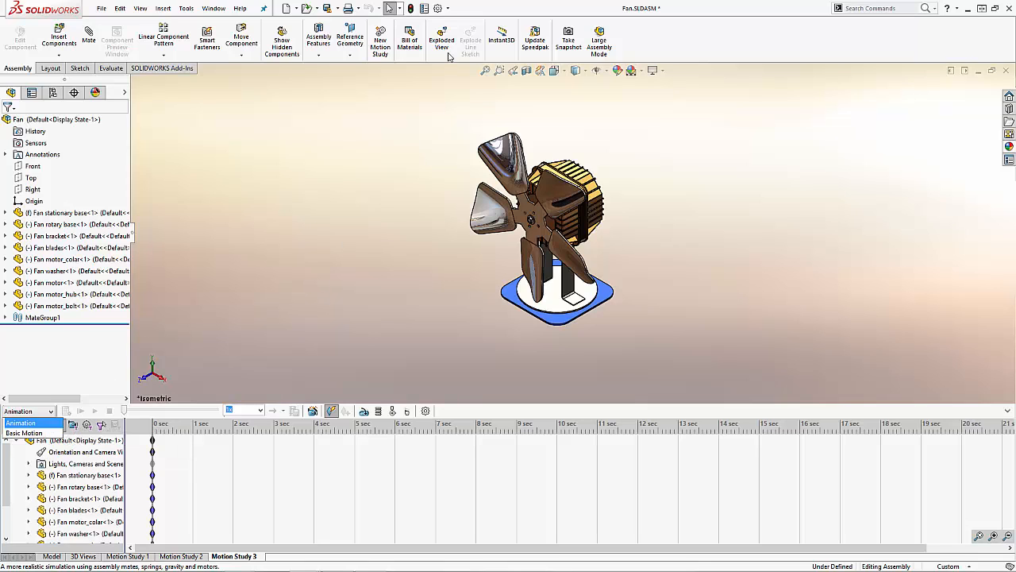
Step: Activate the SOLIDWORKS Motion add-in and choose Animation as the study type
click(448, 14)
click(449, 12)
click(462, 47)
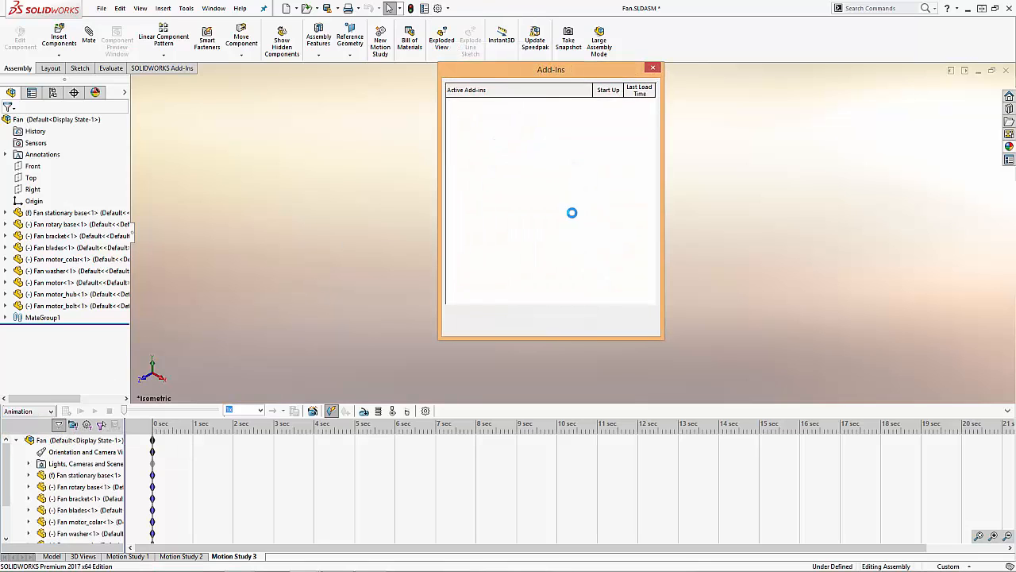
click(459, 166)
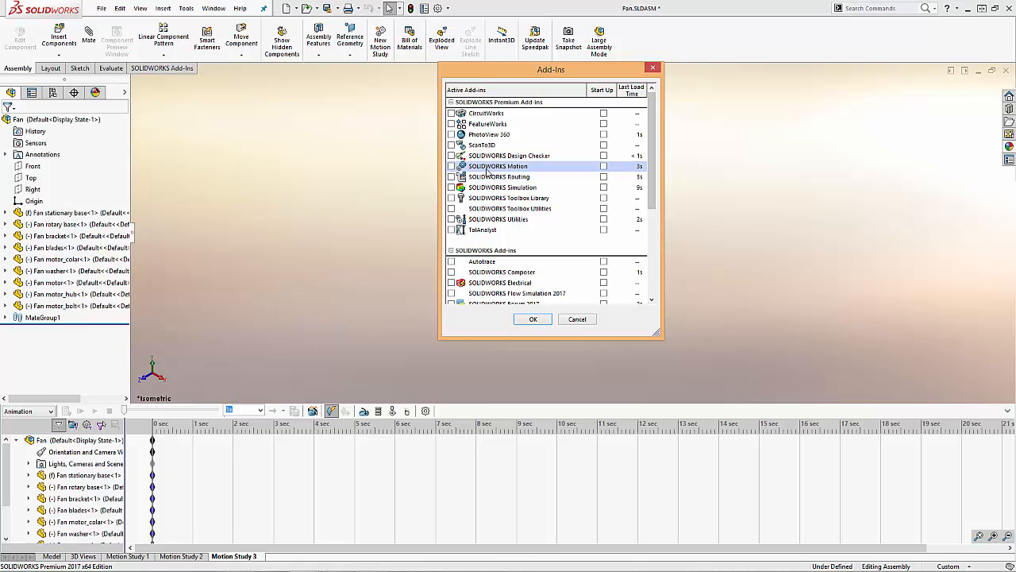
click(451, 166)
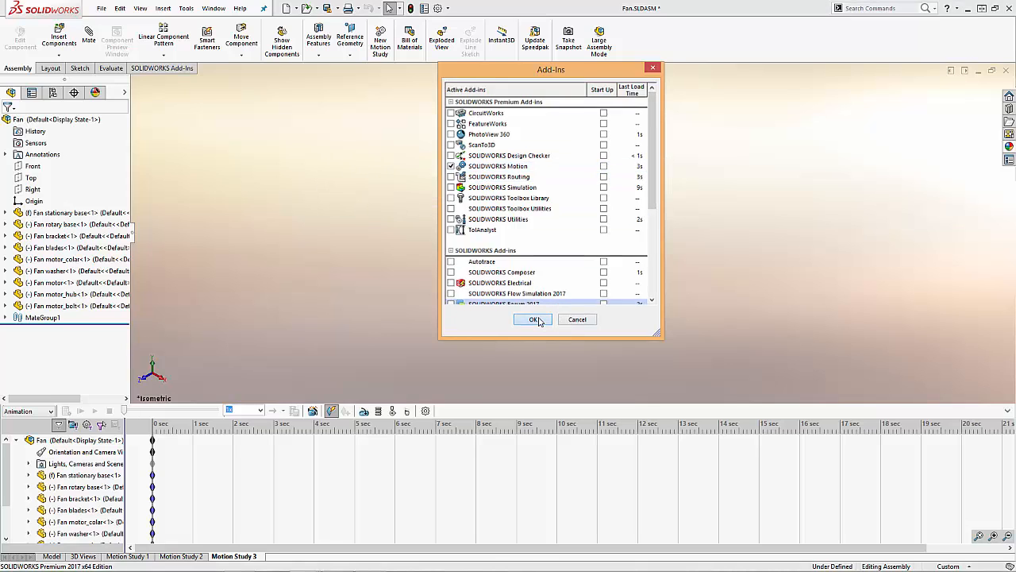
click(533, 319)
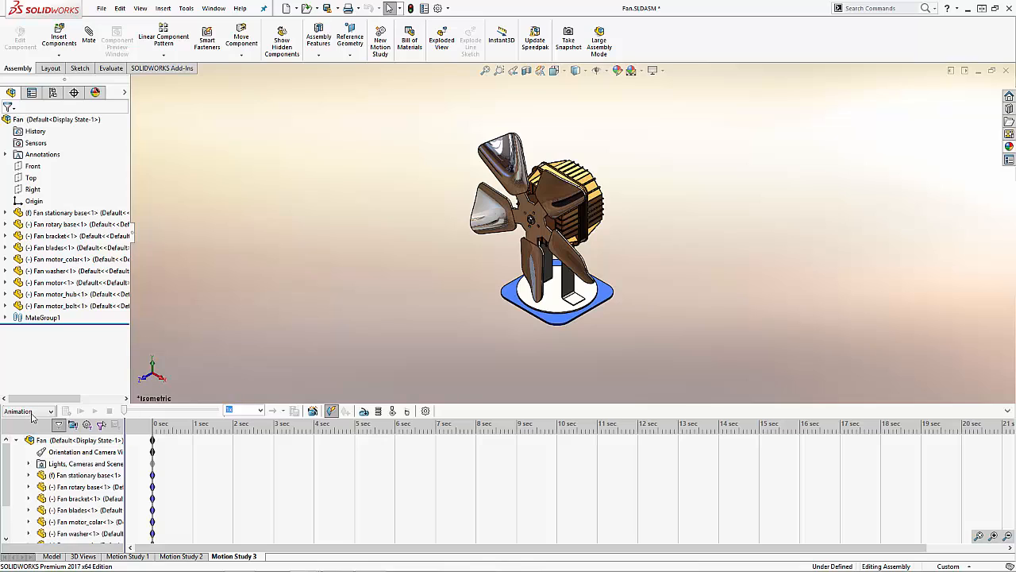
click(31, 412)
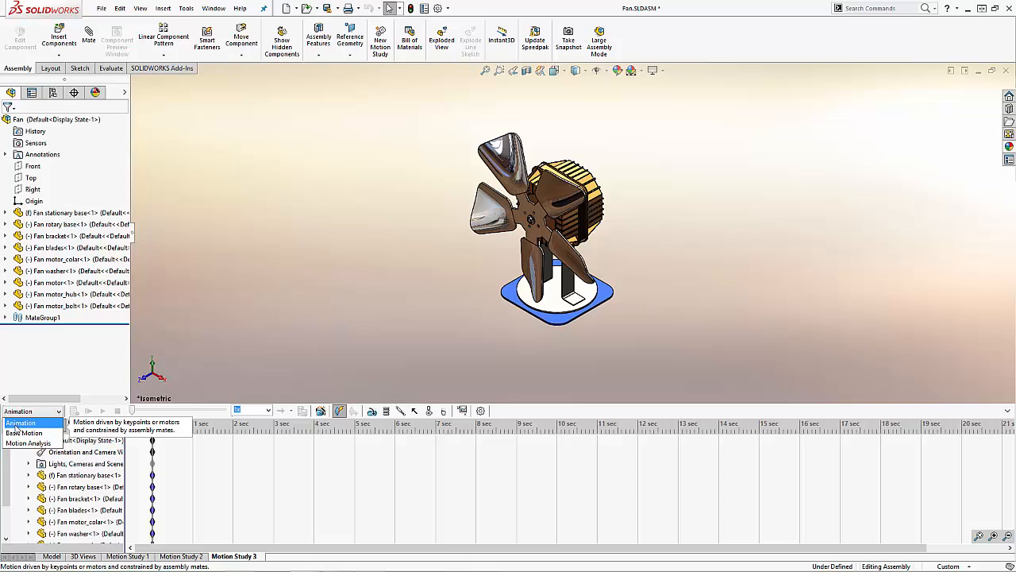
click(13, 426)
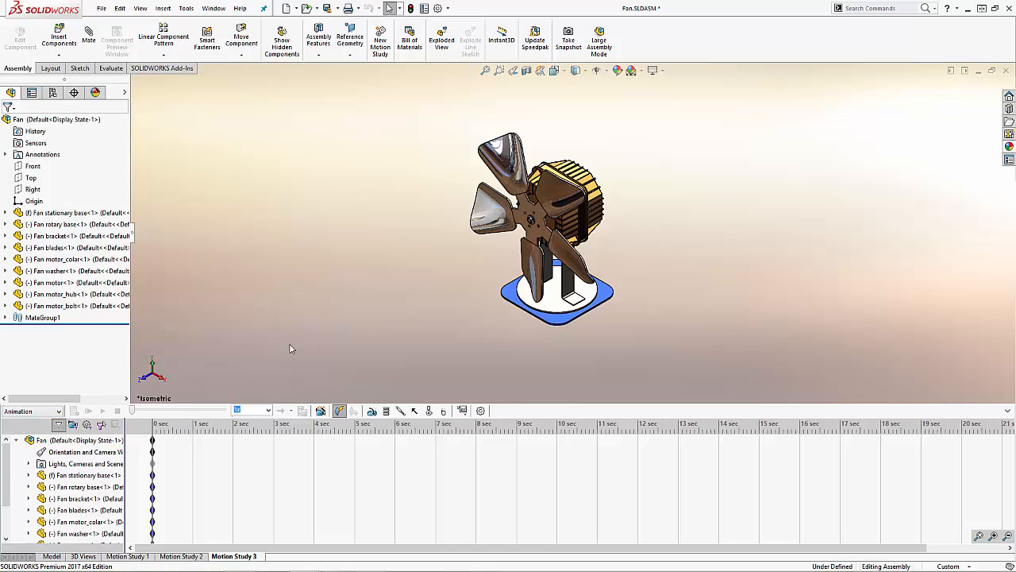
Step: Delete Motion Study 3 and Motion Study 2
right_click(246, 558)
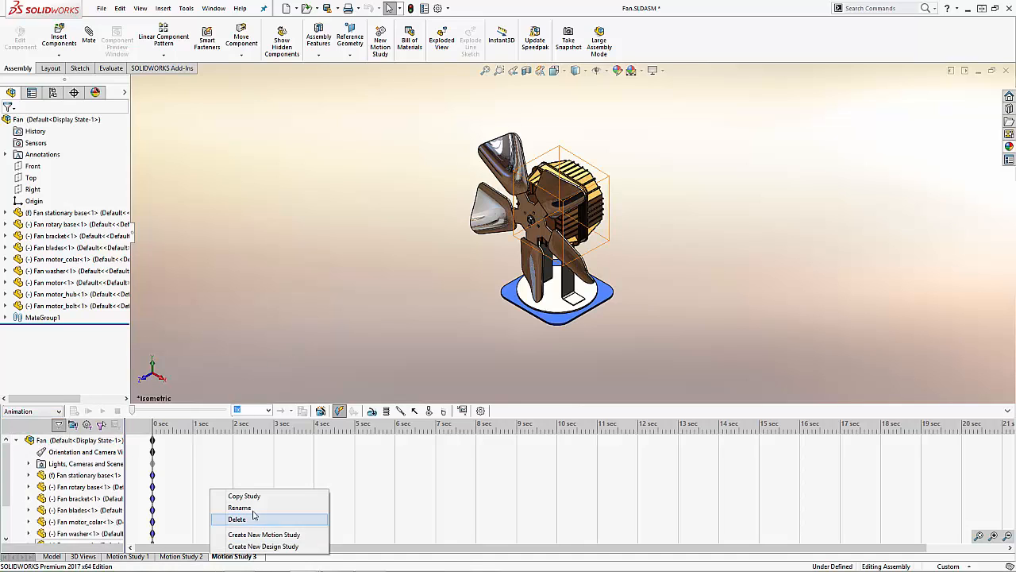
click(252, 517)
click(199, 559)
right_click(195, 558)
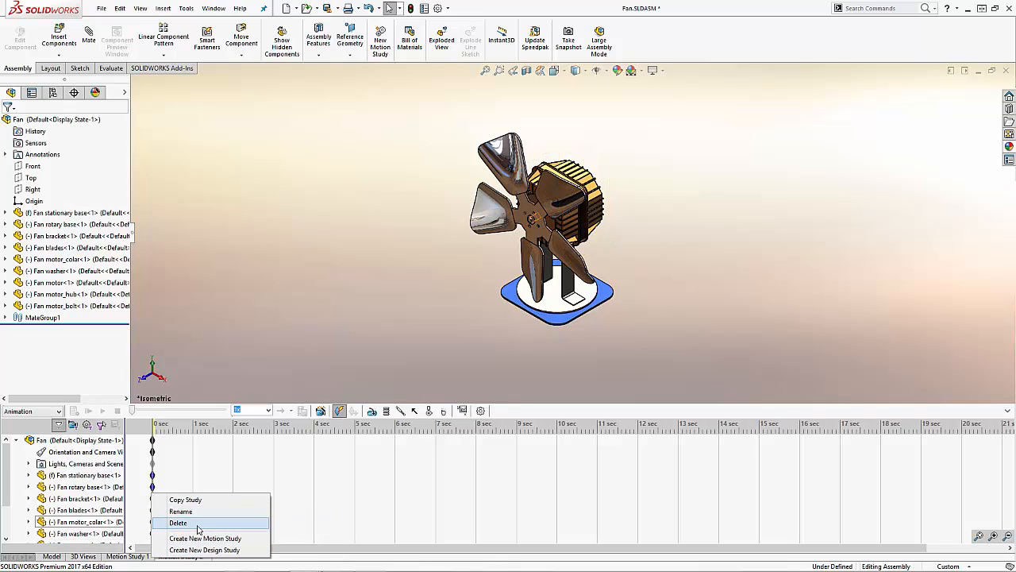
click(198, 524)
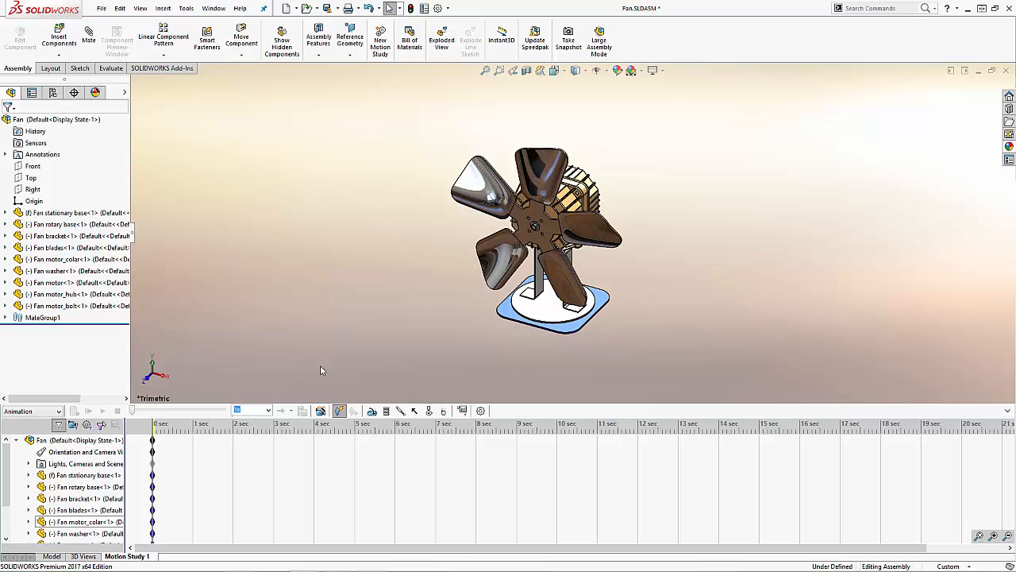
Step: Move the time bar to 3 seconds and on to 4.6 seconds in Motion Study 1
click(329, 458)
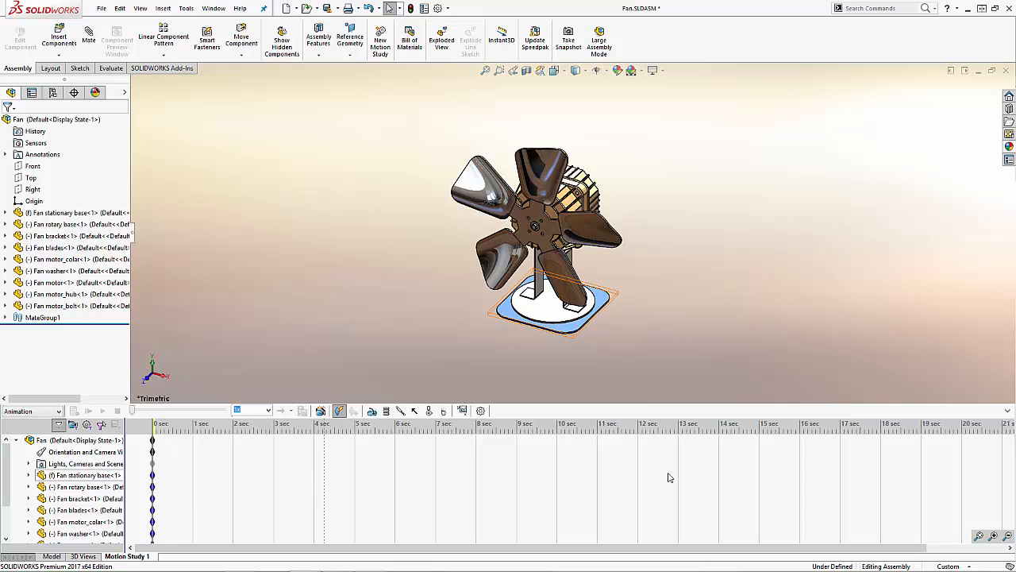
drag(154, 429, 273, 434)
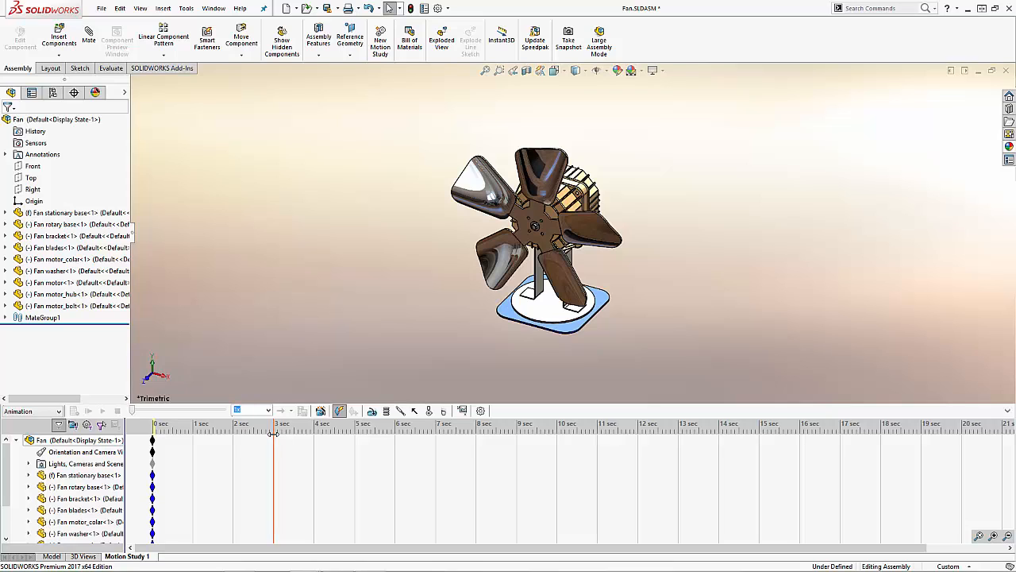
drag(273, 434, 273, 433)
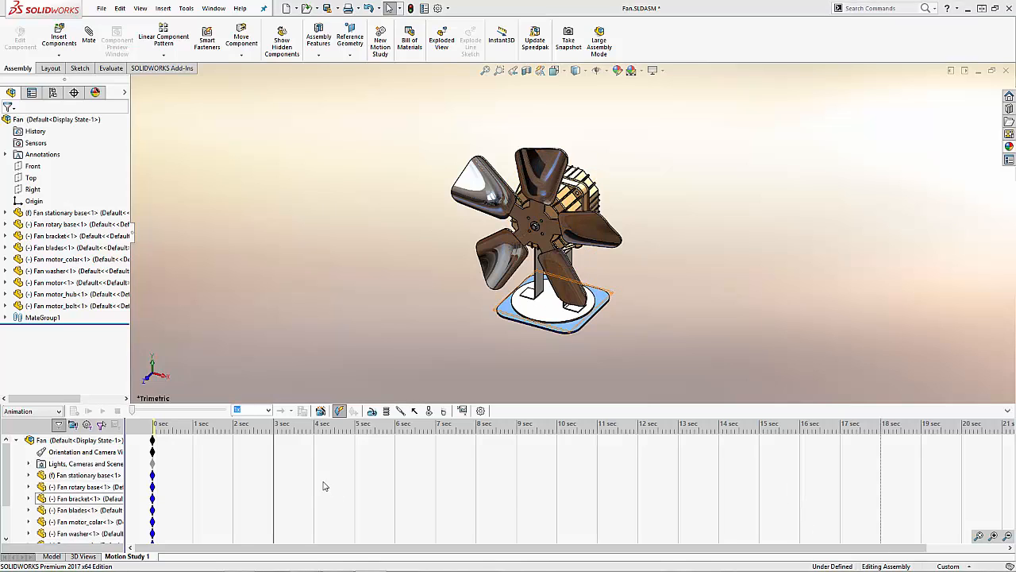
drag(276, 464, 338, 464)
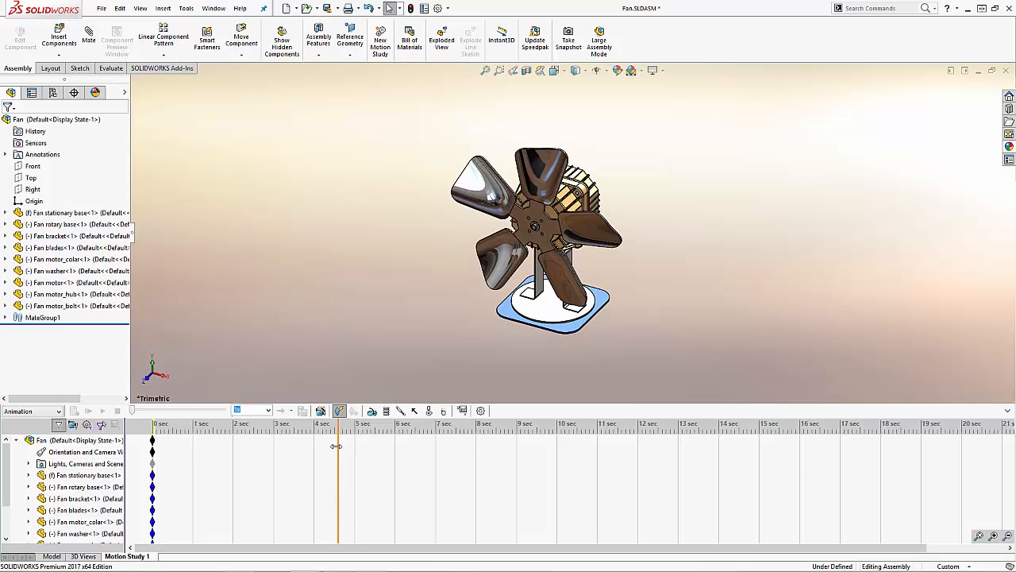
Step: Set the time bar to exactly 3.2 seconds and return it to 0 seconds
right_click(336, 447)
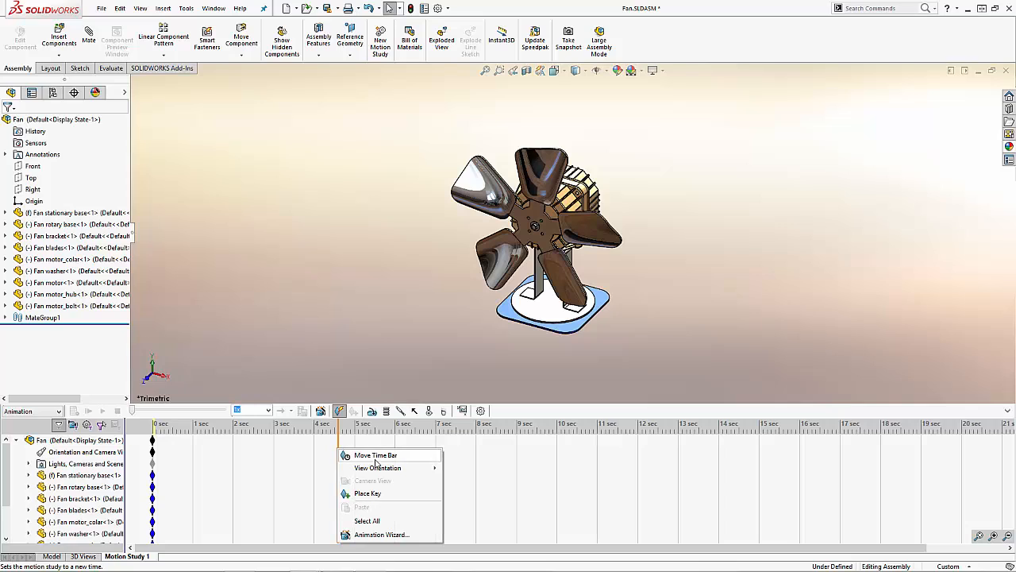
click(376, 456)
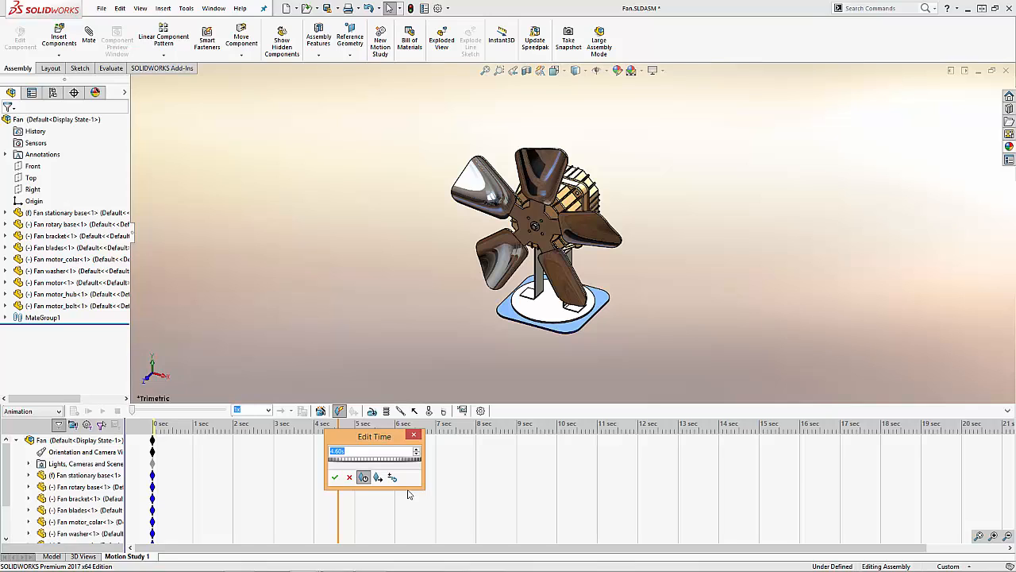
text(3.2)
key(Return)
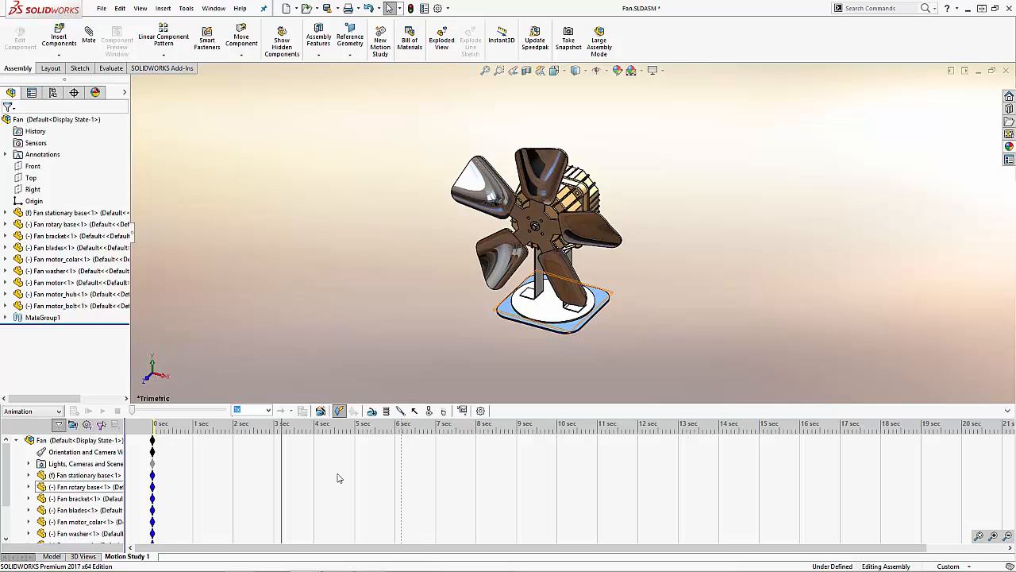
click(284, 482)
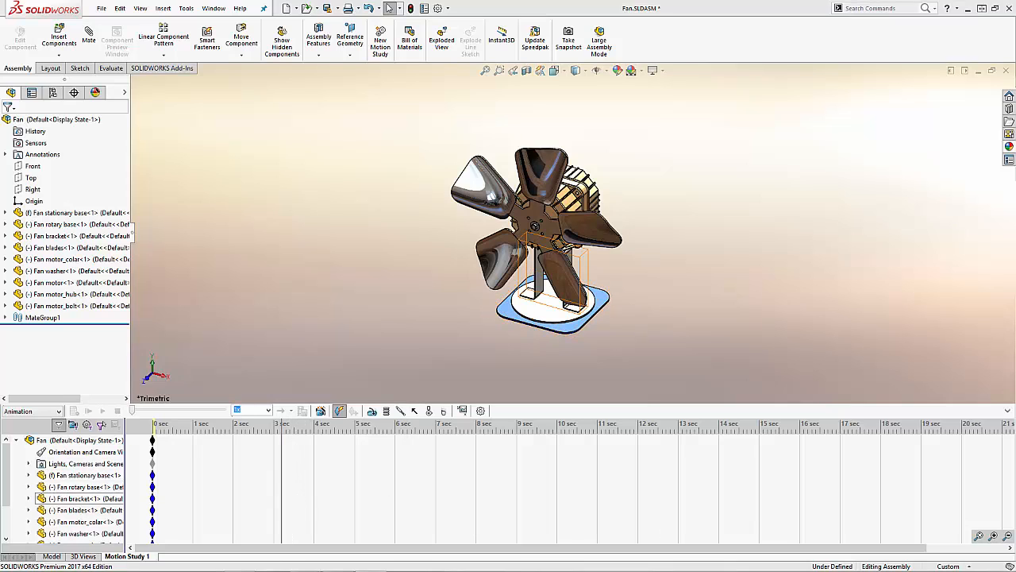
drag(283, 467, 109, 462)
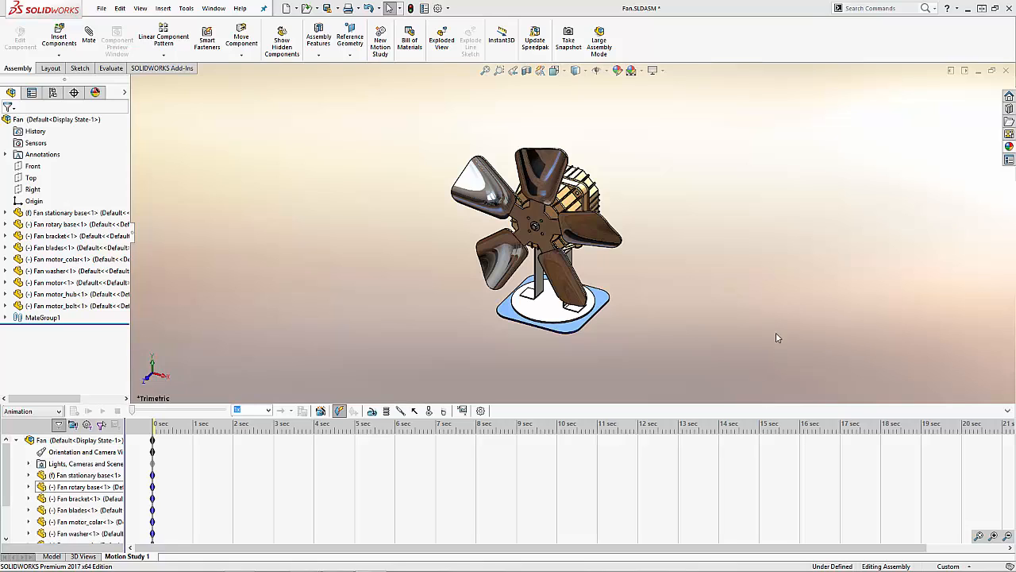
Step: Rotate the fan blades about their hub and turn the rotary base on the stationary base
click(515, 220)
drag(515, 220, 549, 242)
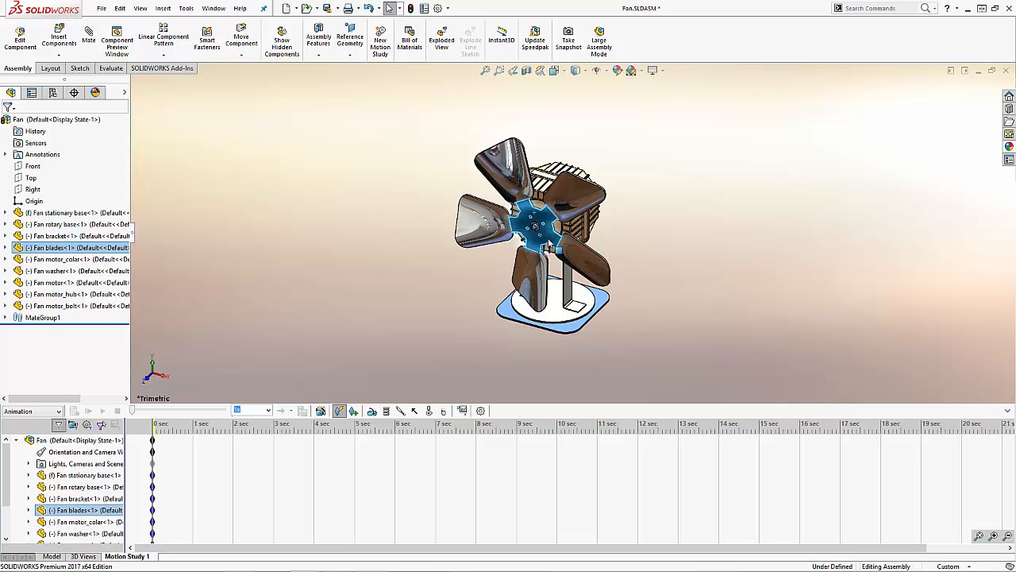
drag(558, 321, 534, 314)
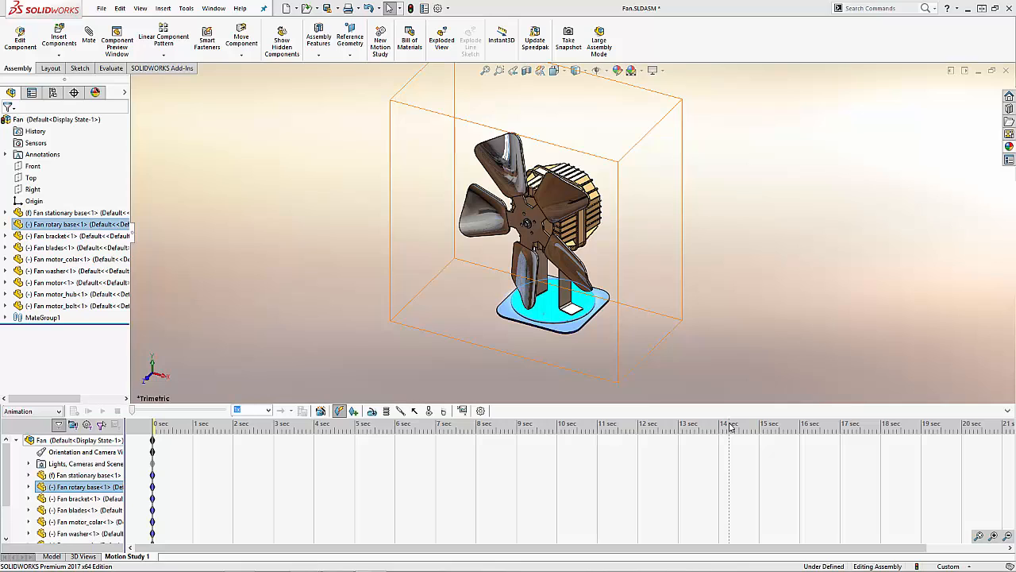
click(669, 367)
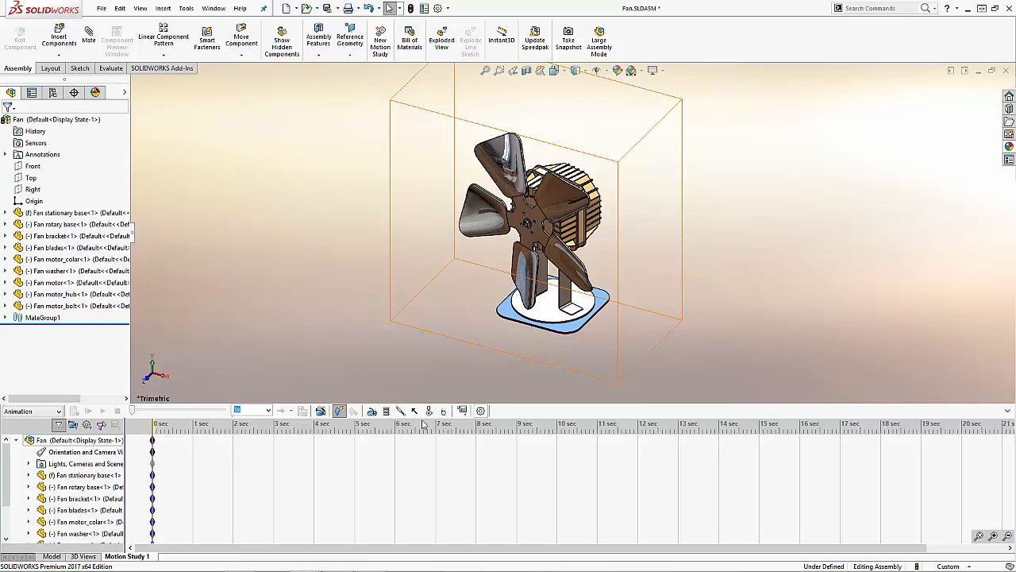
Step: Start a rotary motor on the circular face of the fan rotary base with oscillating motion
click(372, 411)
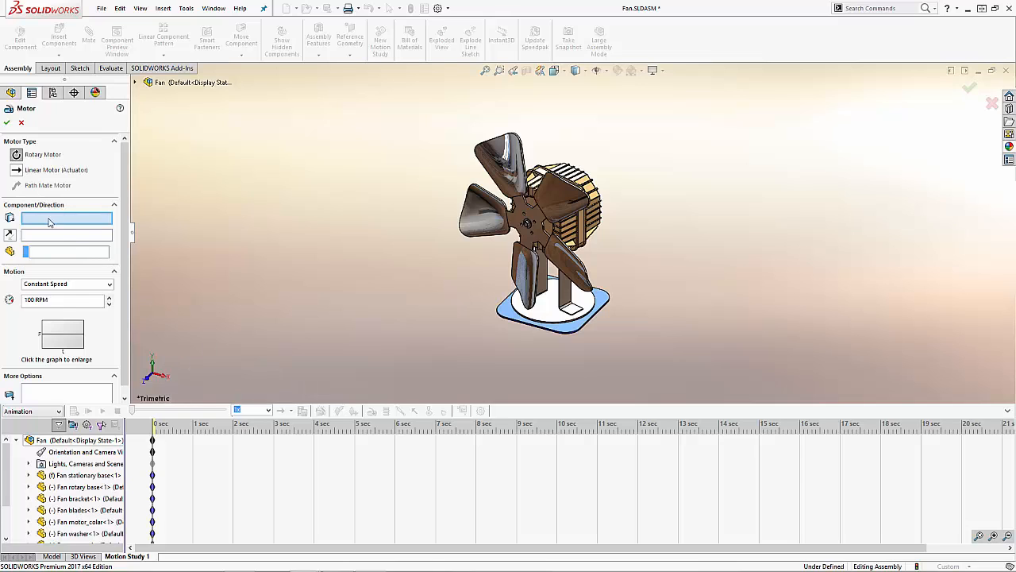
click(548, 314)
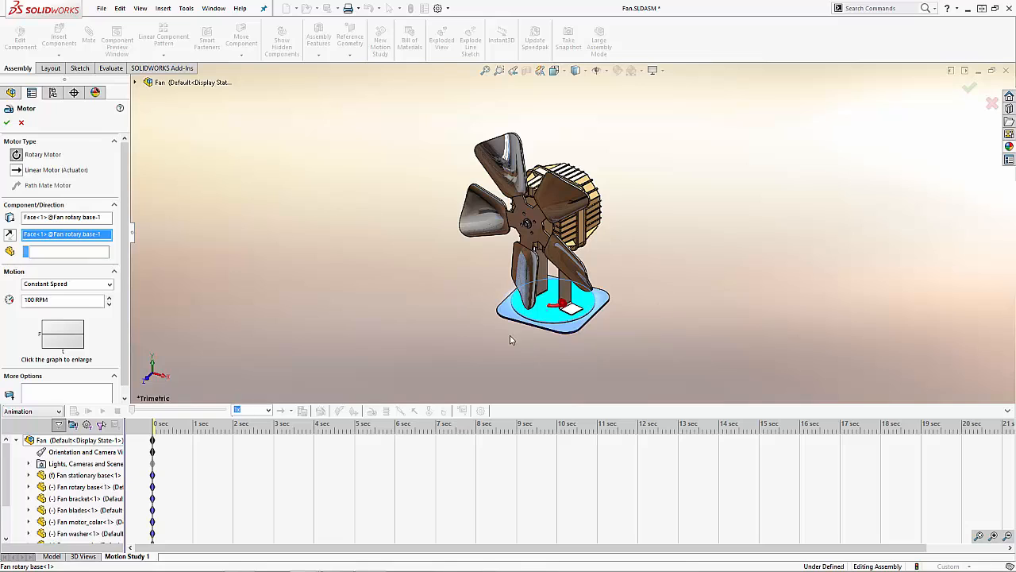
click(45, 286)
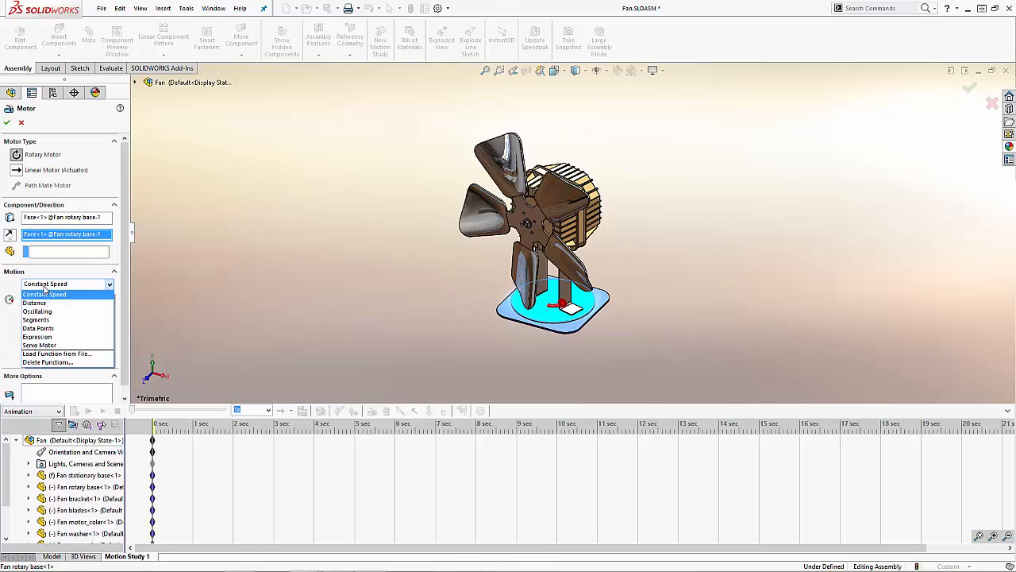
click(56, 312)
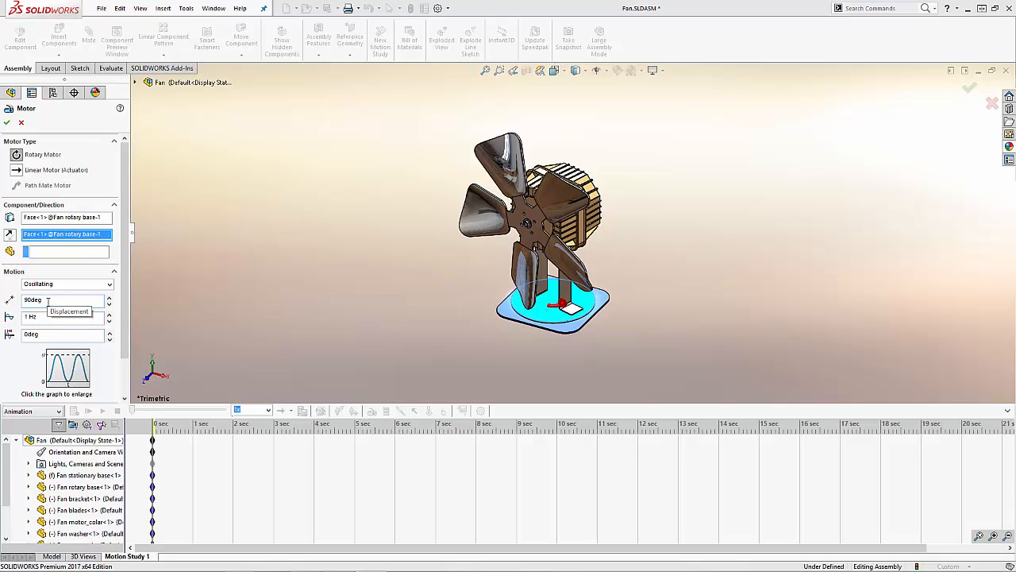
Step: Set the base motor's displacement to 135 degrees, frequency to 0.1 Hz and phase shift to 90 degrees
click(48, 301)
text(135deg)
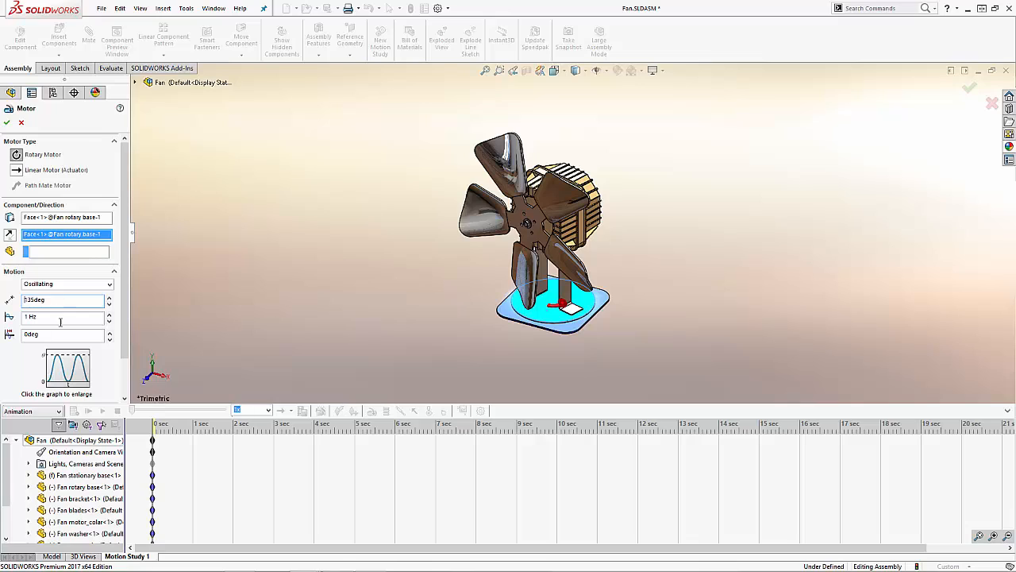
double_click(57, 317)
drag(65, 318, 3, 317)
text(0.1)
double_click(38, 335)
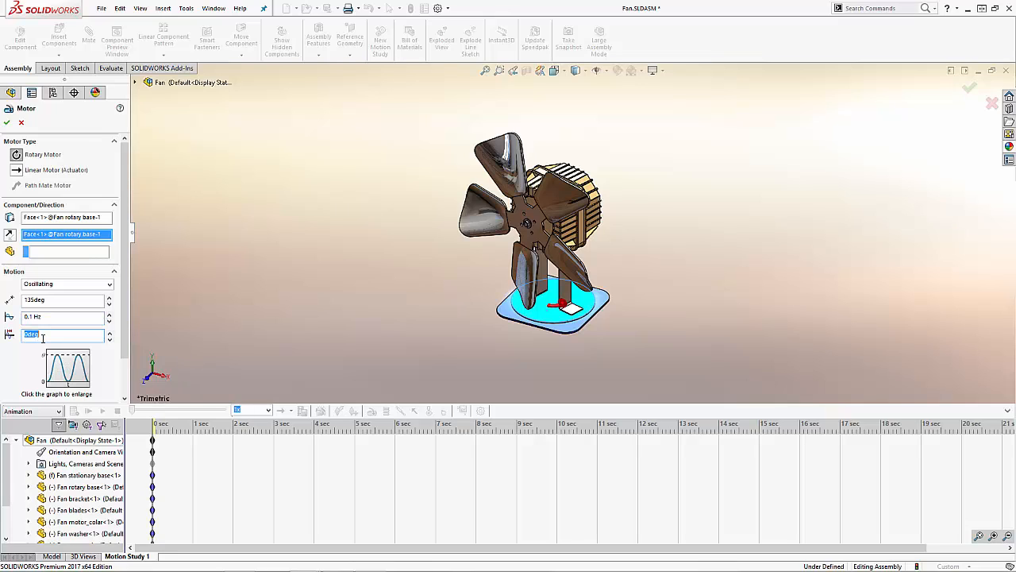
text(90deg)
Step: Examine the base motor's enlarged displacement-time graph and accept the motor
click(70, 371)
drag(739, 370, 427, 184)
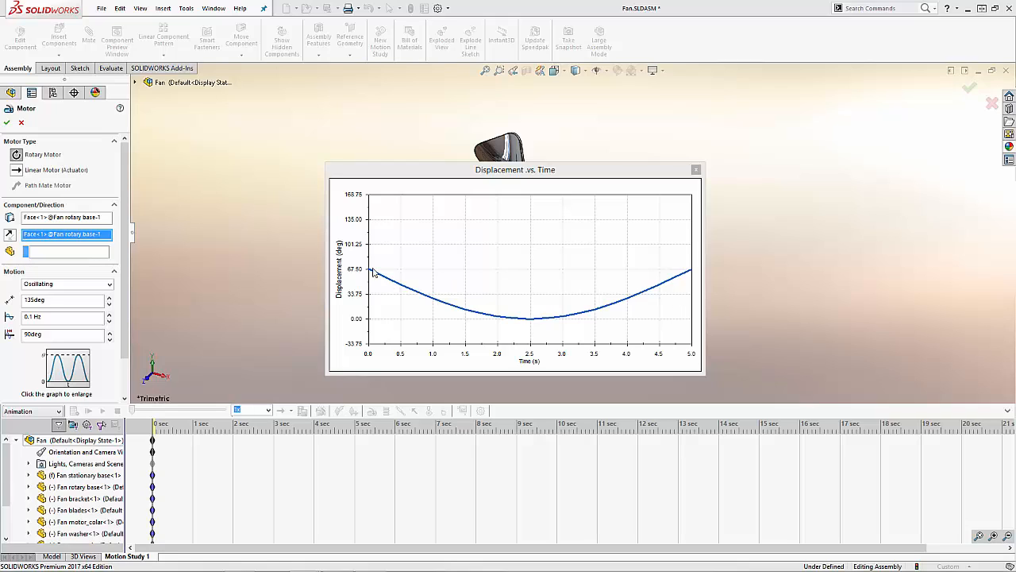
click(696, 170)
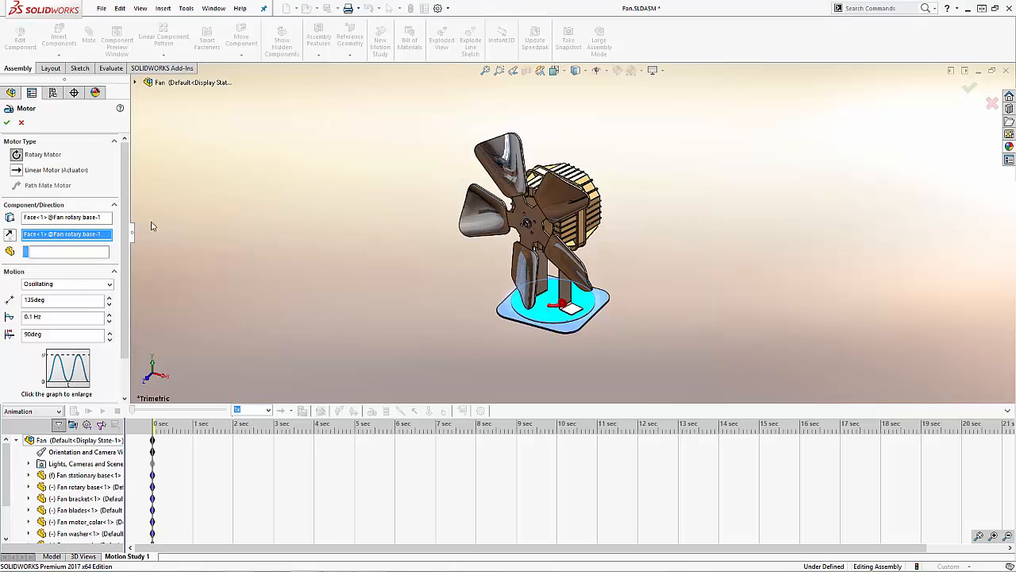
click(6, 123)
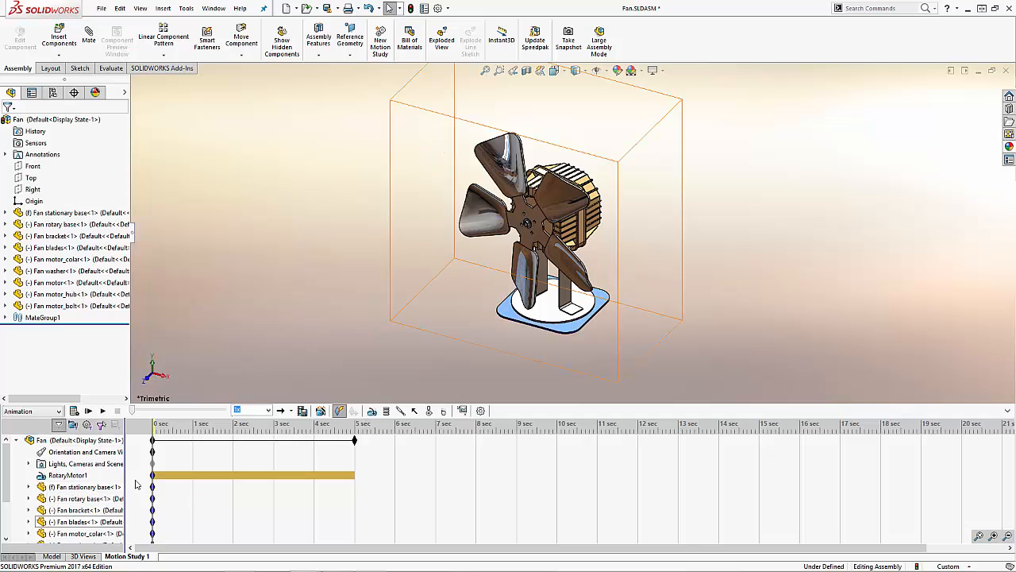
Step: Rename the rotary base motor as BaseRotation in the motion study tree
click(63, 477)
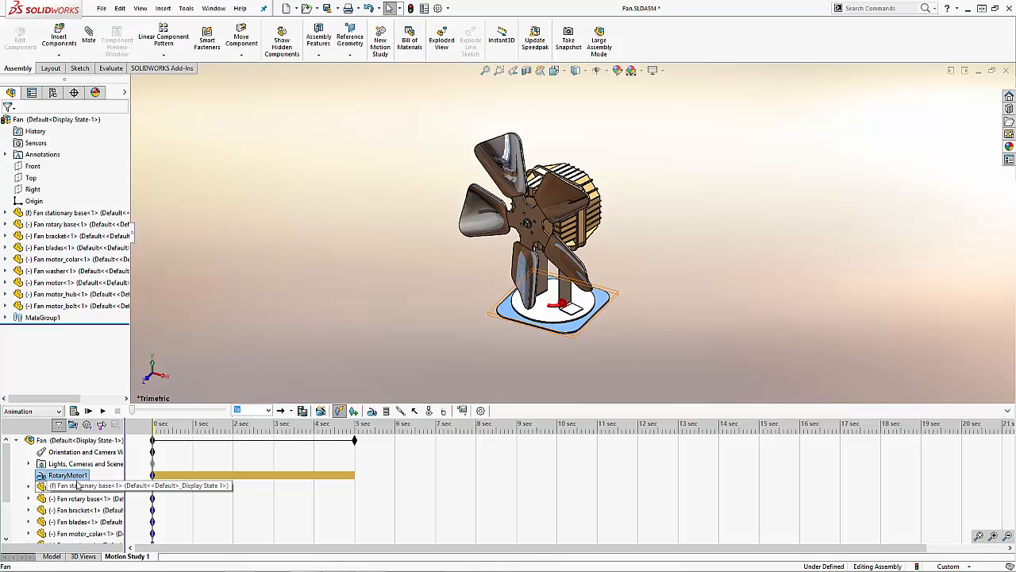
key(F2)
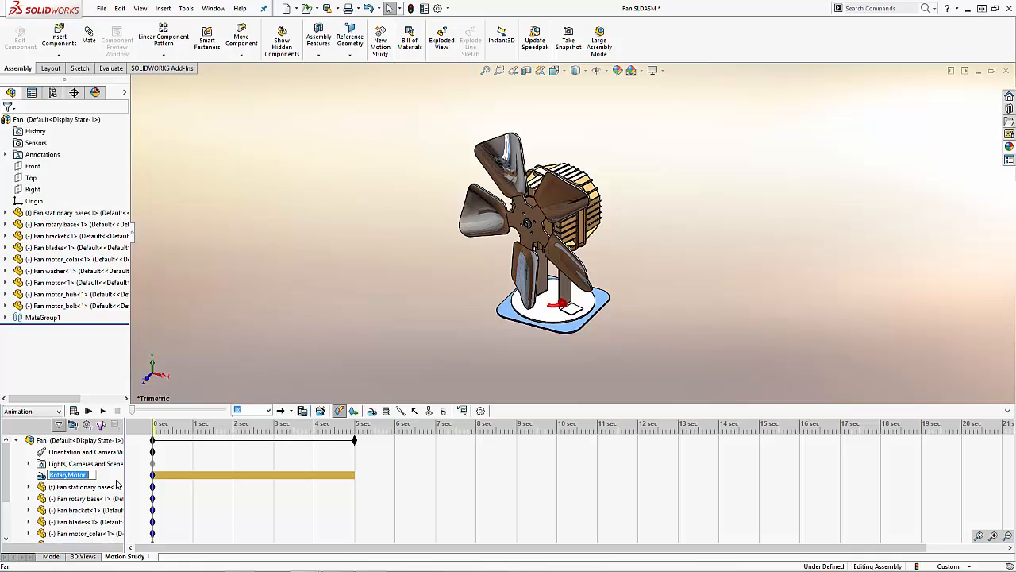
text(BaseRotation)
key(Return)
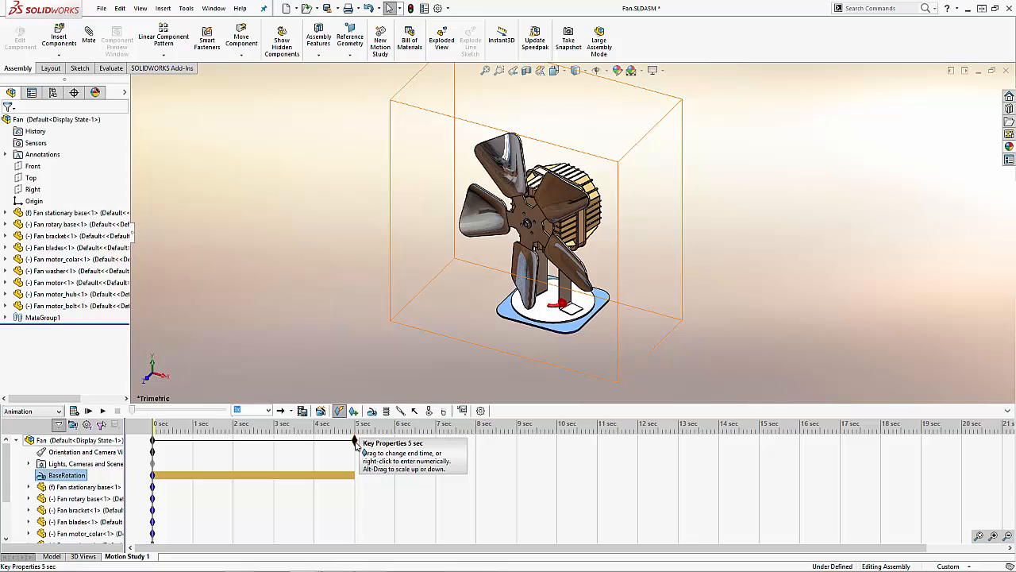
Step: Extend Motion Study 1 to 10 seconds and check the BaseRotation motor's displacement-time graph over that duration
drag(356, 443, 559, 459)
click(63, 475)
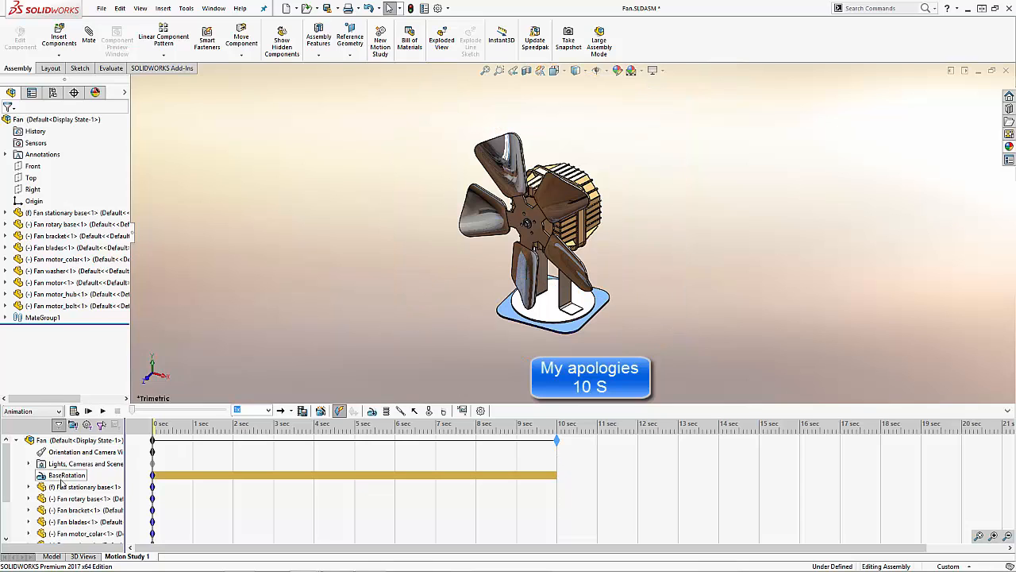
right_click(67, 477)
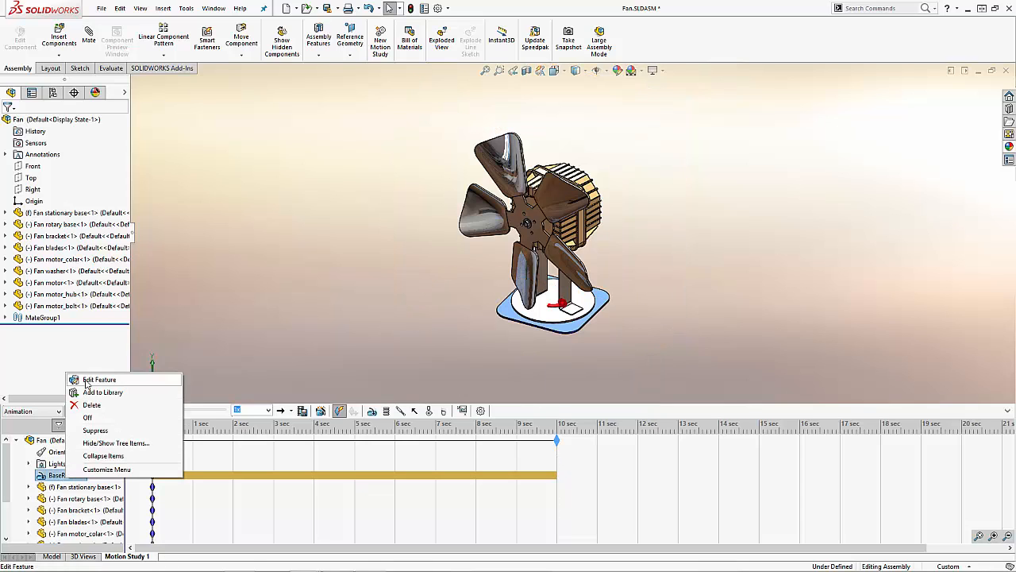
click(89, 379)
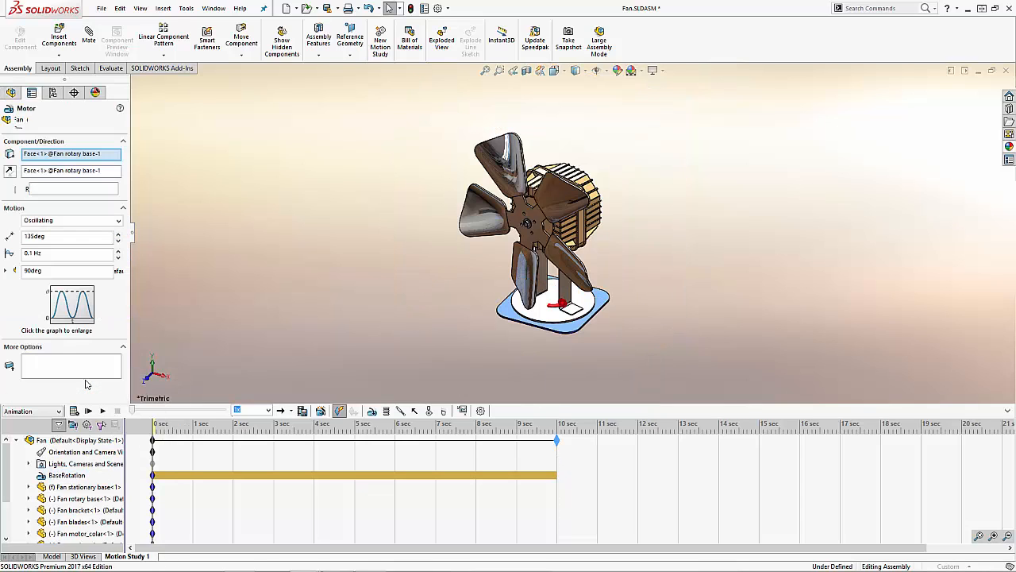
click(71, 308)
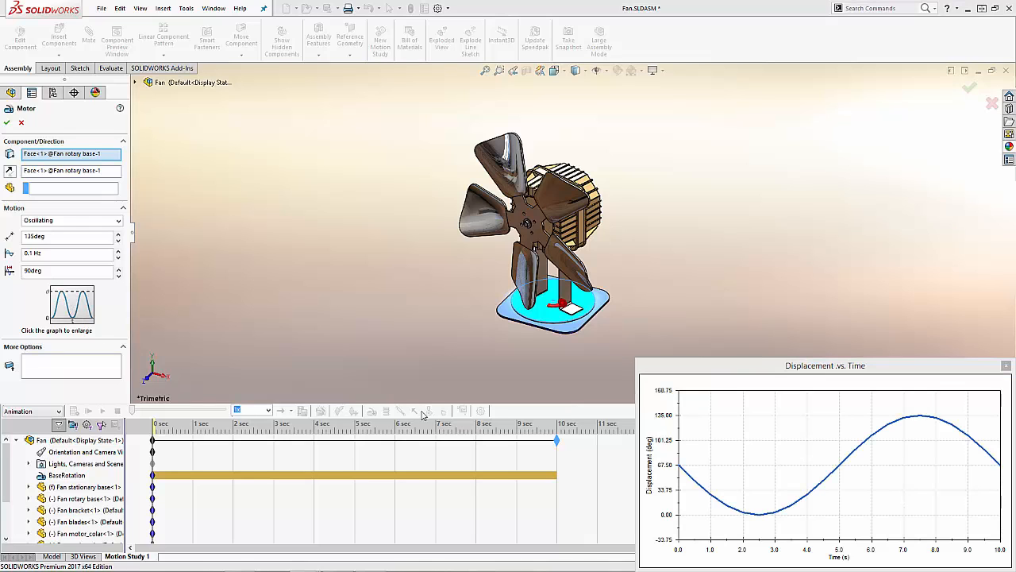
drag(753, 368, 604, 171)
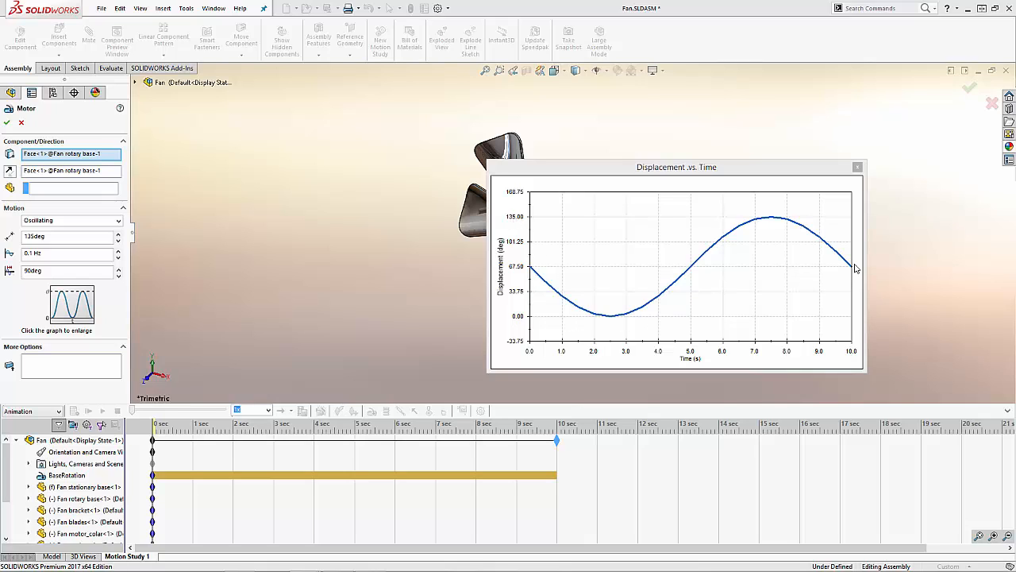
click(858, 166)
click(7, 122)
Step: Calculate Motion Study 1 with the base motor and return the time bar to 0 seconds
click(216, 262)
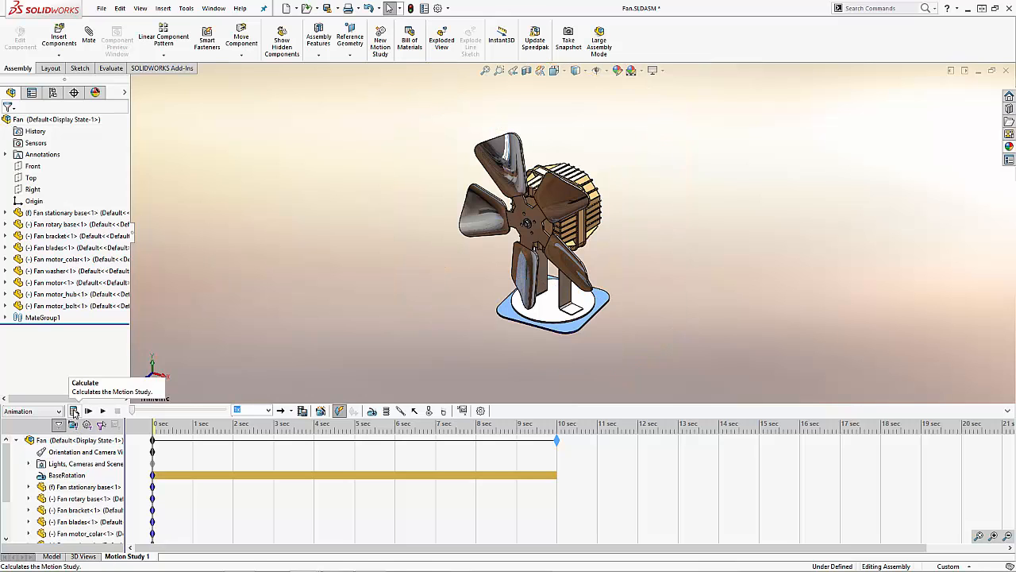
click(73, 410)
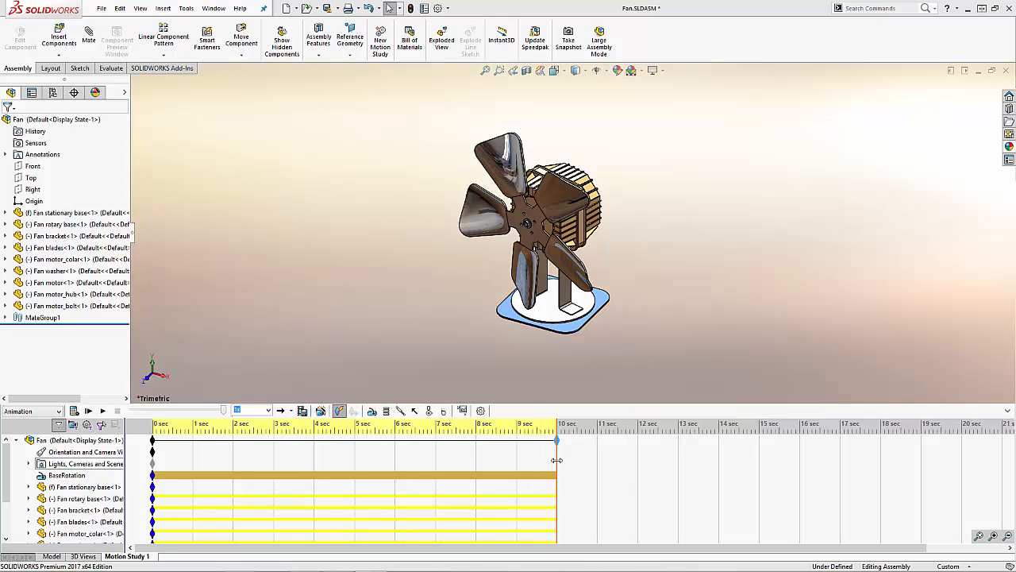
drag(557, 459, 139, 439)
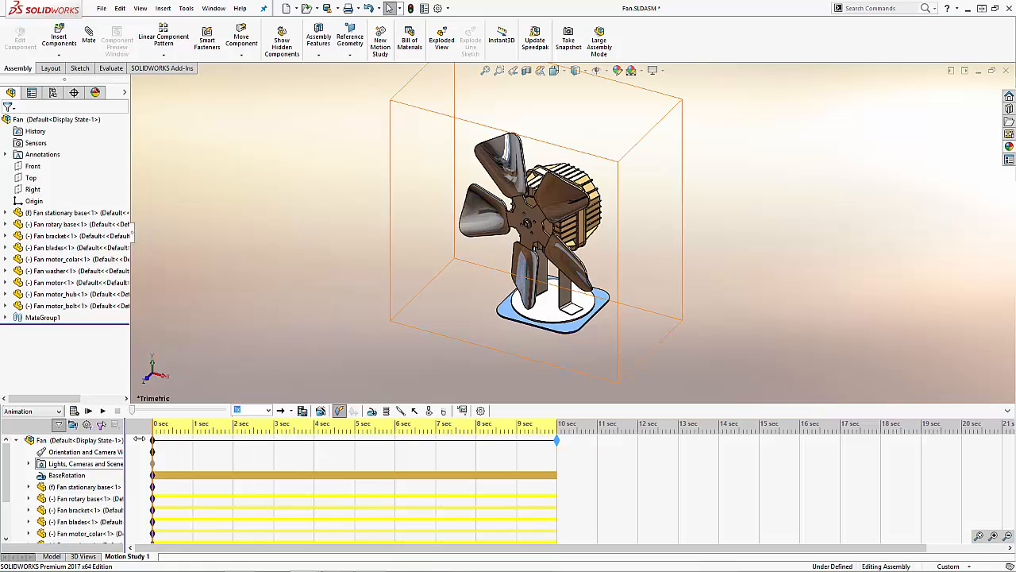
Step: Suppress BaseRotation and add a constant-speed rotary motor of 35 RPM on the hub face of the fan blades
right_click(57, 476)
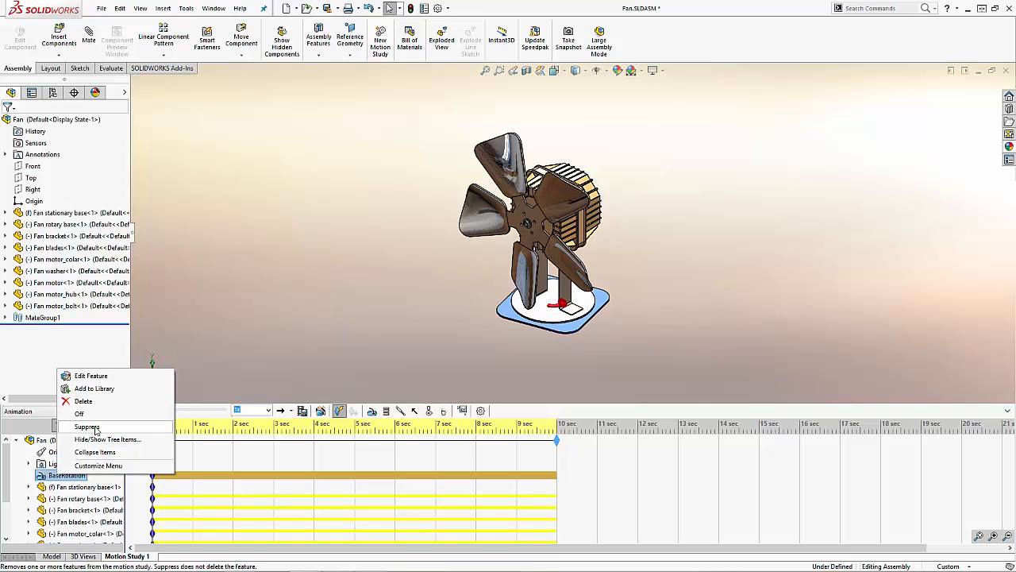
click(89, 427)
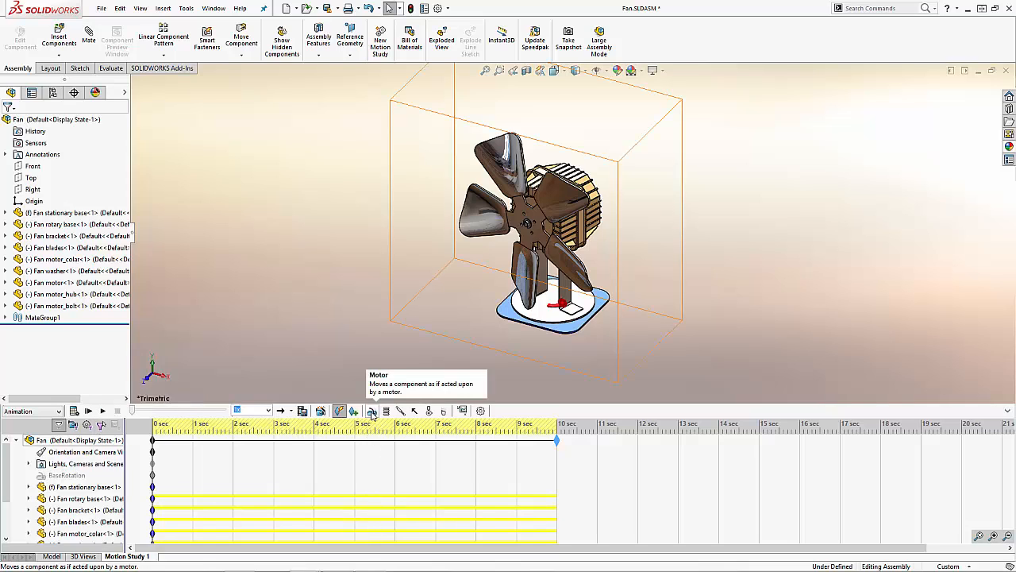
click(372, 411)
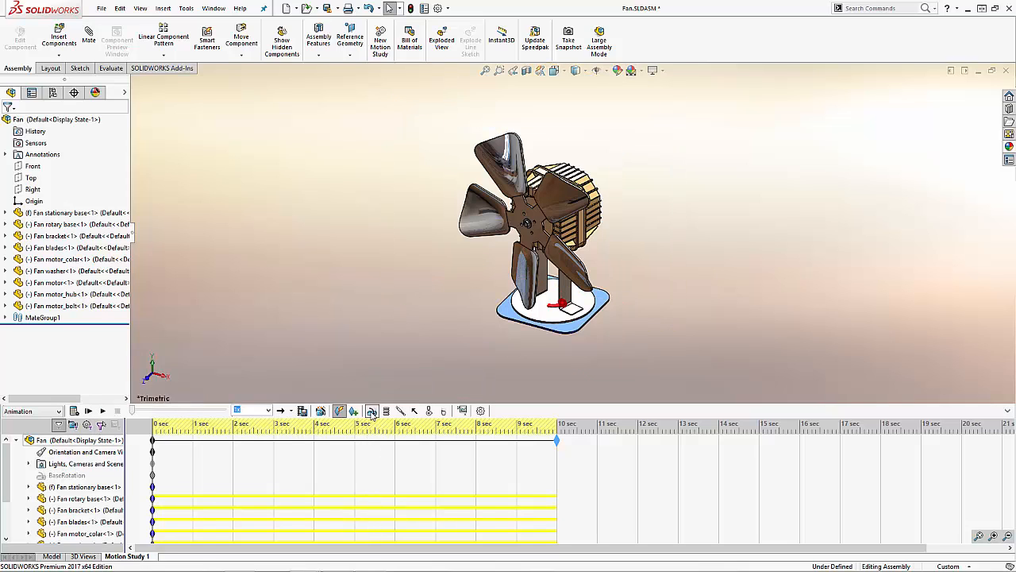
click(531, 219)
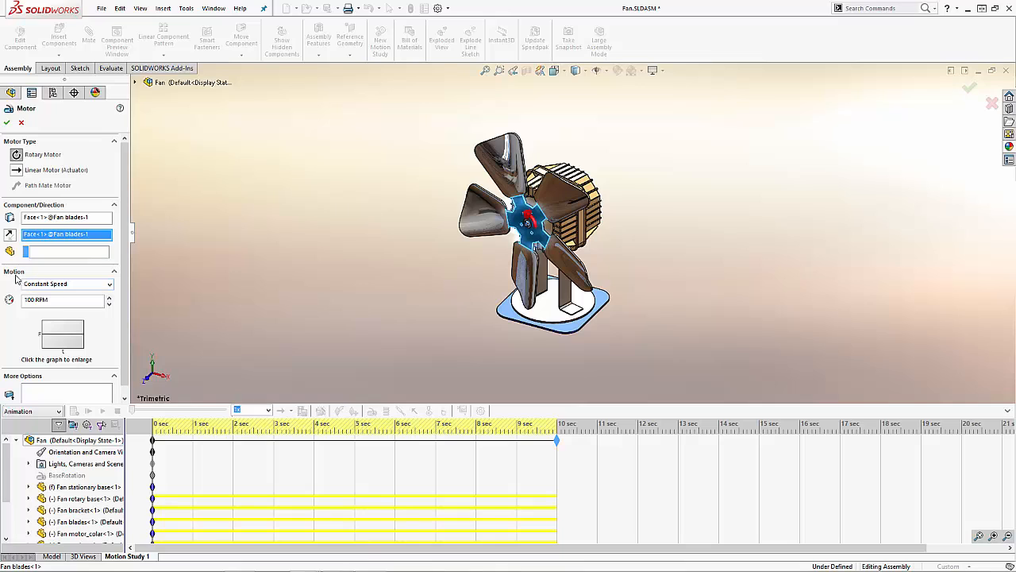
click(70, 303)
drag(76, 305, 1, 313)
text(35)
key(Return)
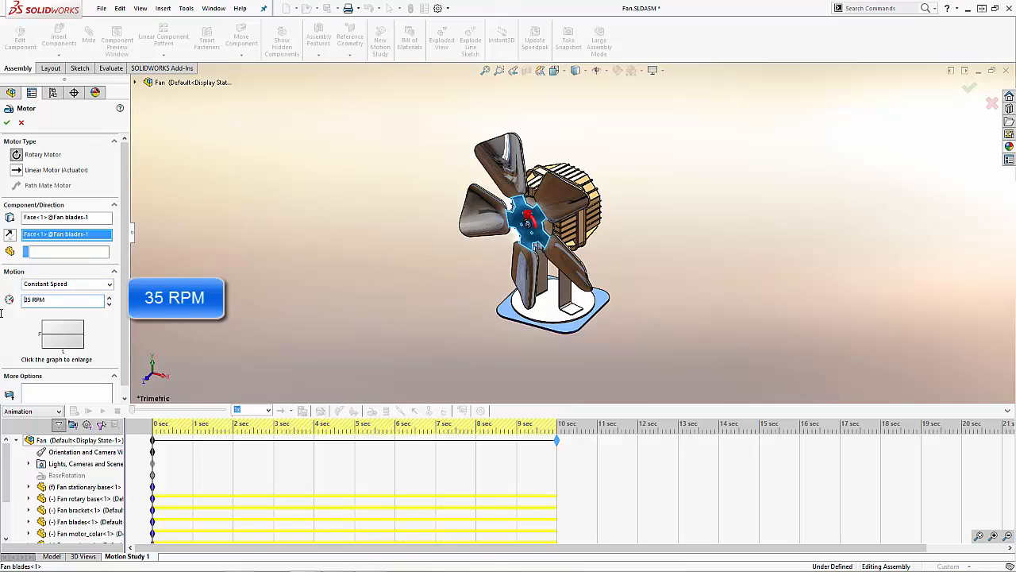
click(6, 123)
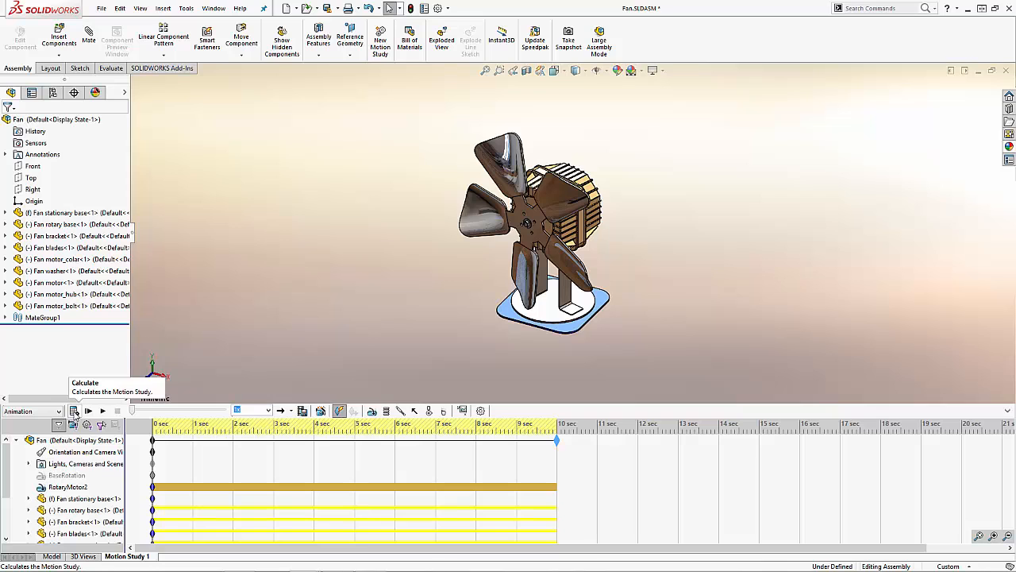
Step: Calculate the motion study with the blade motor and rename that motor as BladeRotation
click(74, 411)
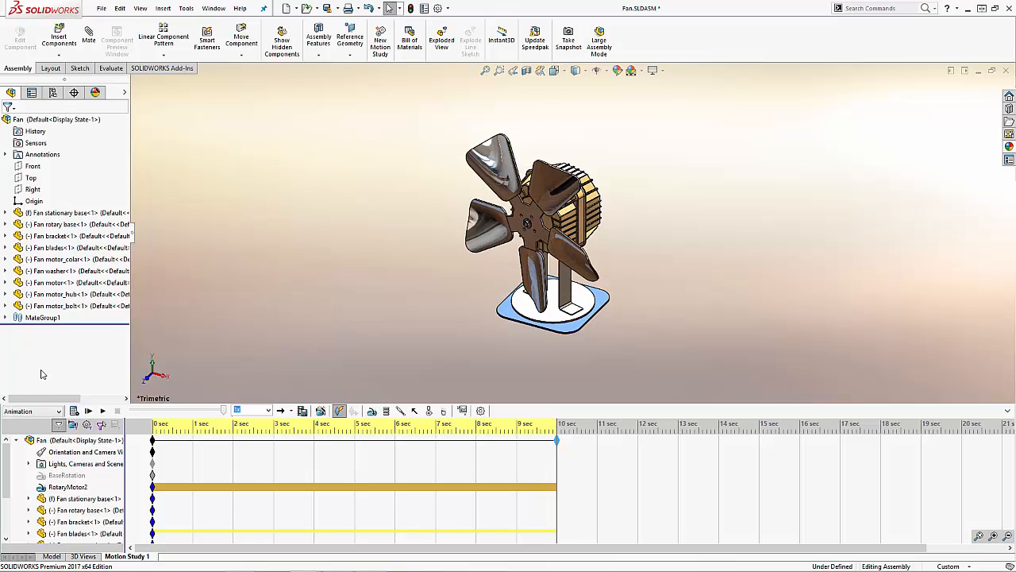
click(67, 490)
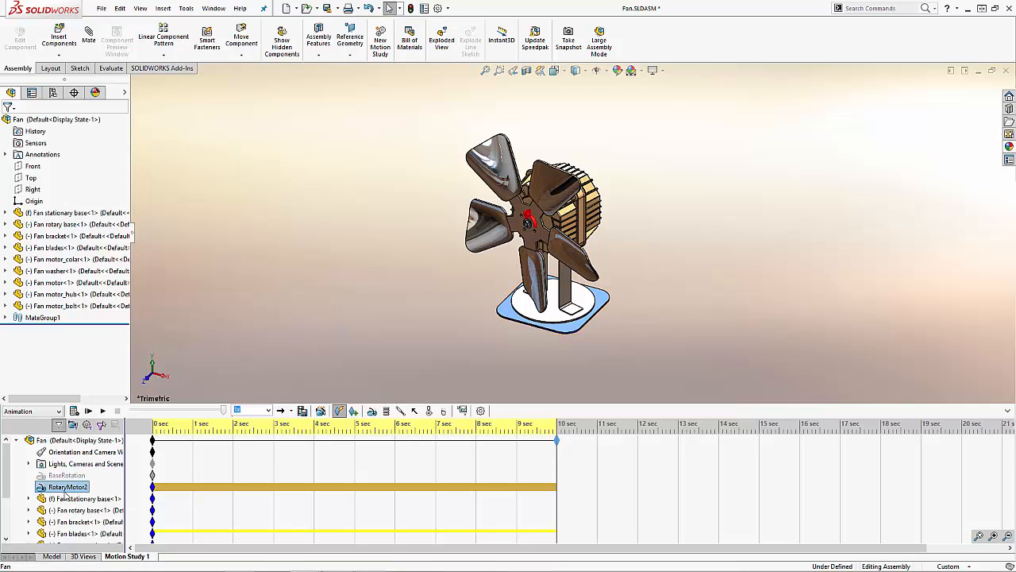
click(66, 491)
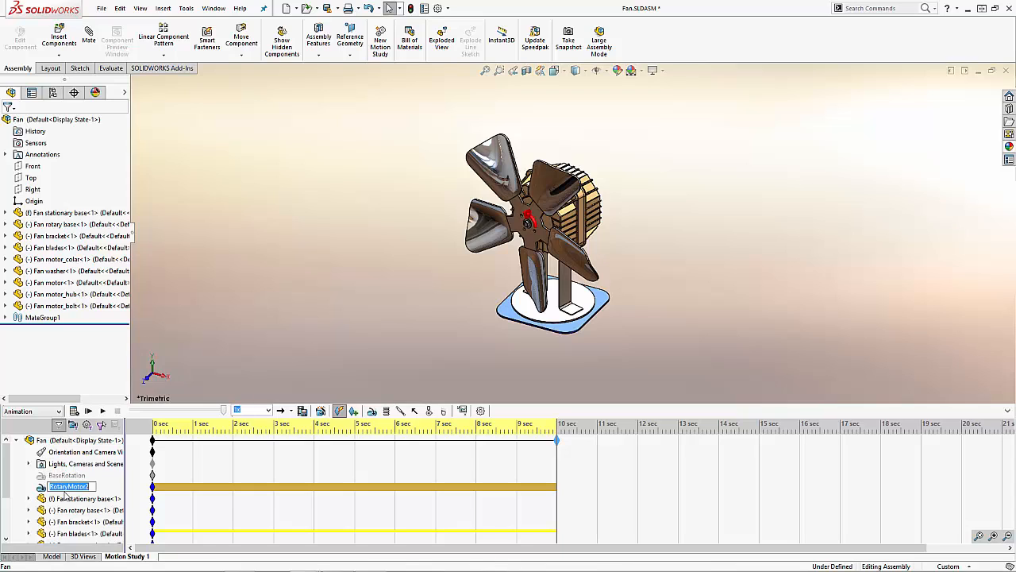
text(BladeRotation)
key(Return)
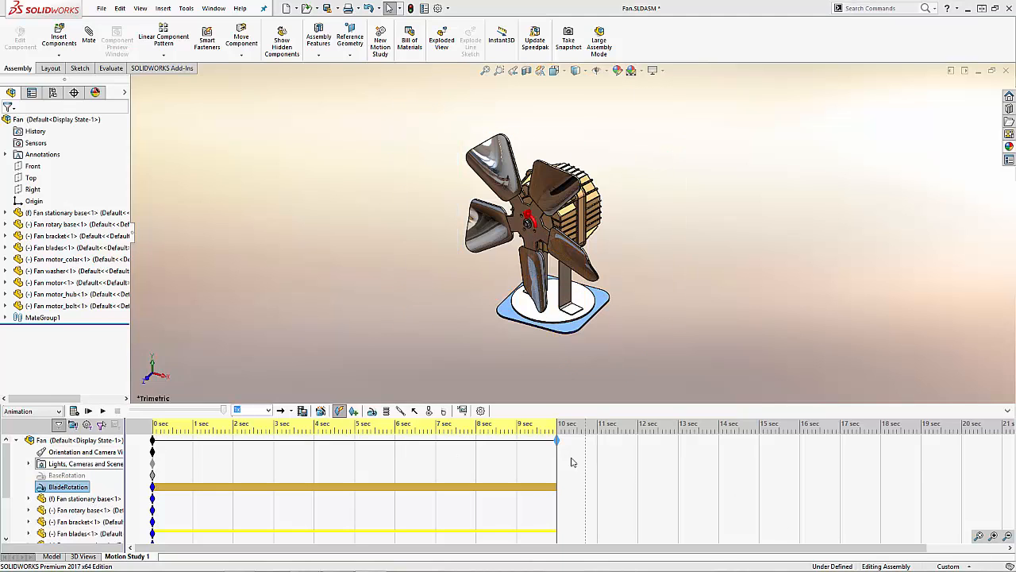
Step: With the time bar at 0 seconds, unsuppress BaseRotation, recalculate the study with both motors and return the time bar to 0 seconds
drag(553, 454, 119, 476)
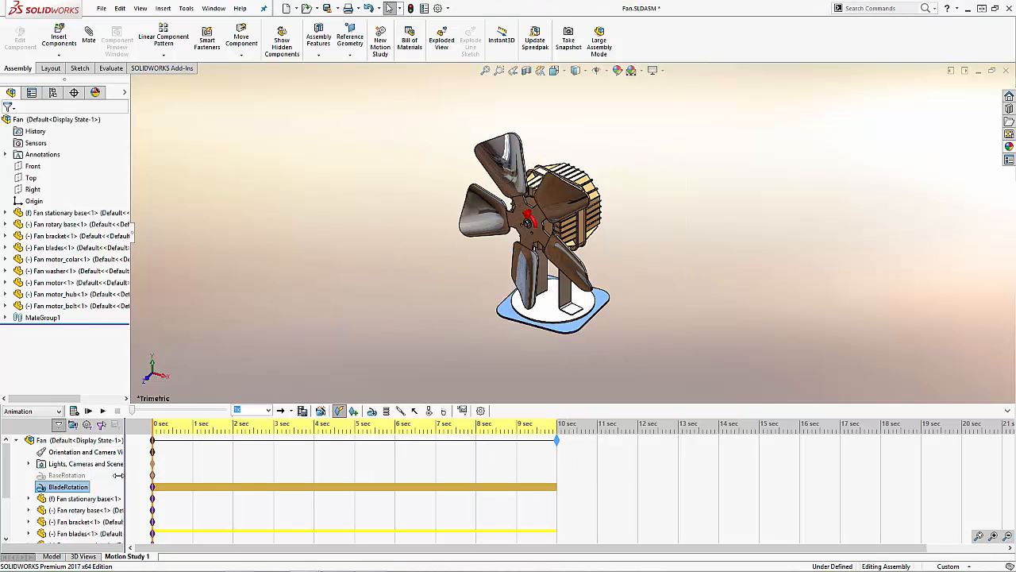
right_click(65, 475)
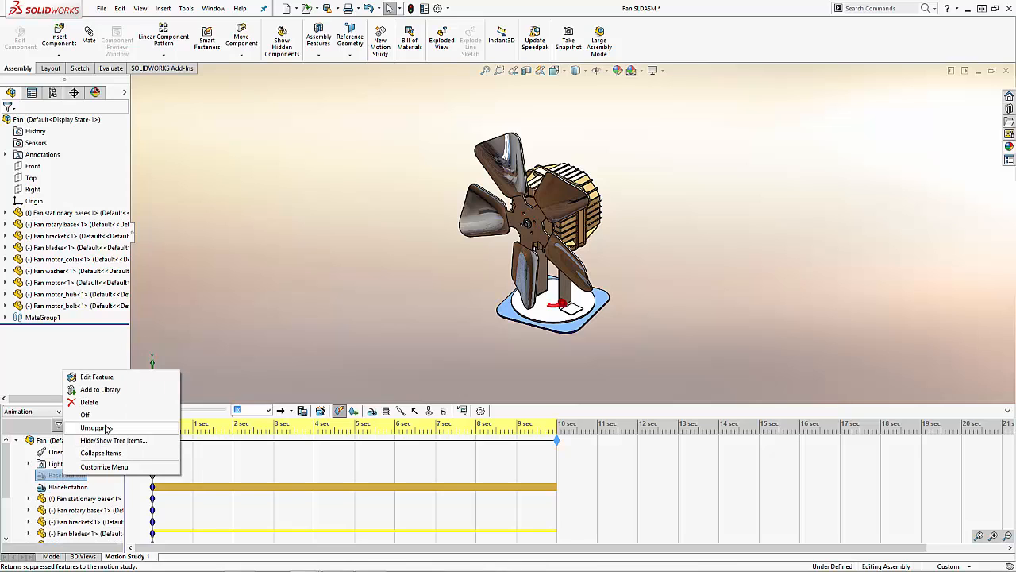
click(107, 429)
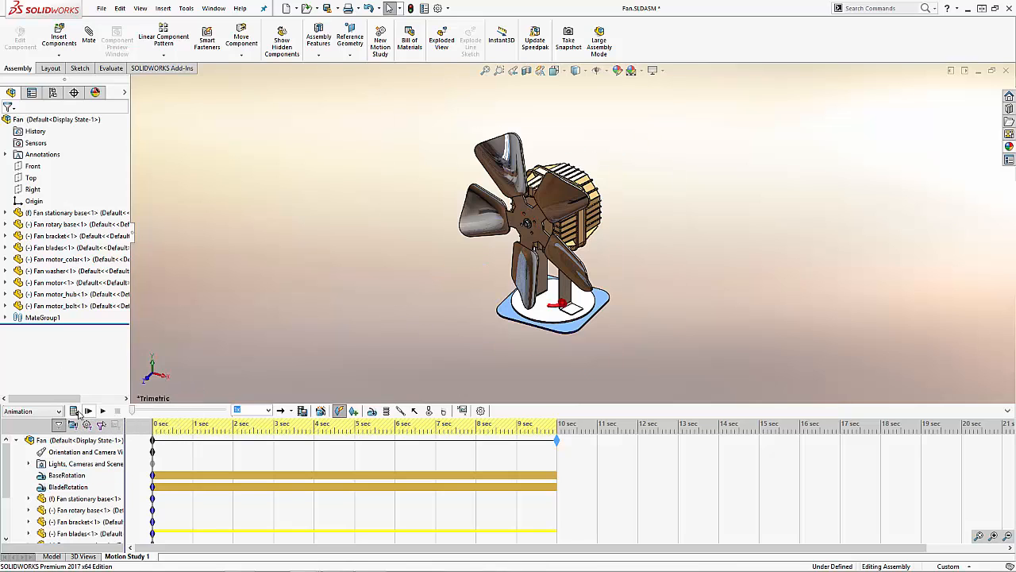
click(74, 412)
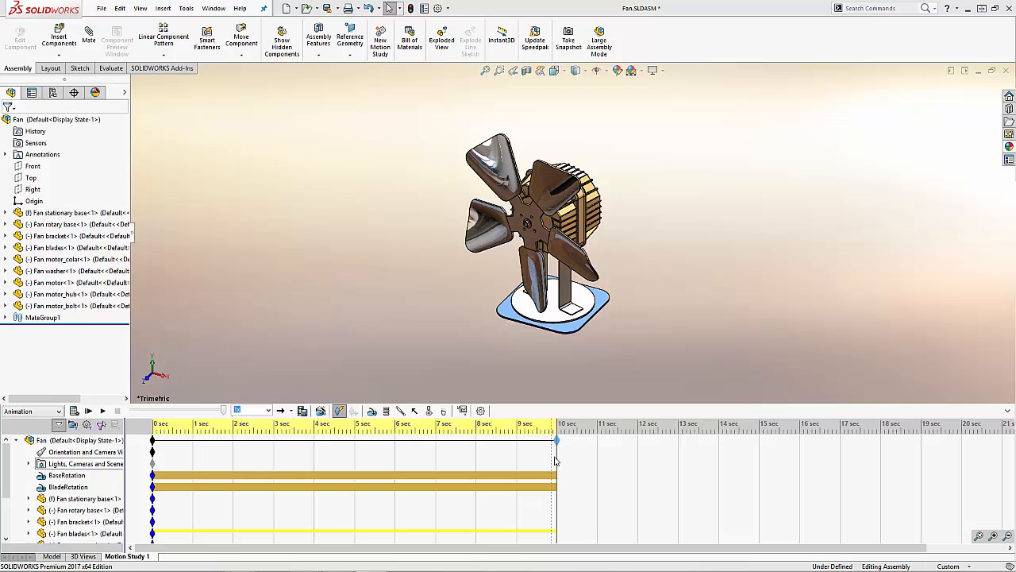
drag(558, 454, 144, 448)
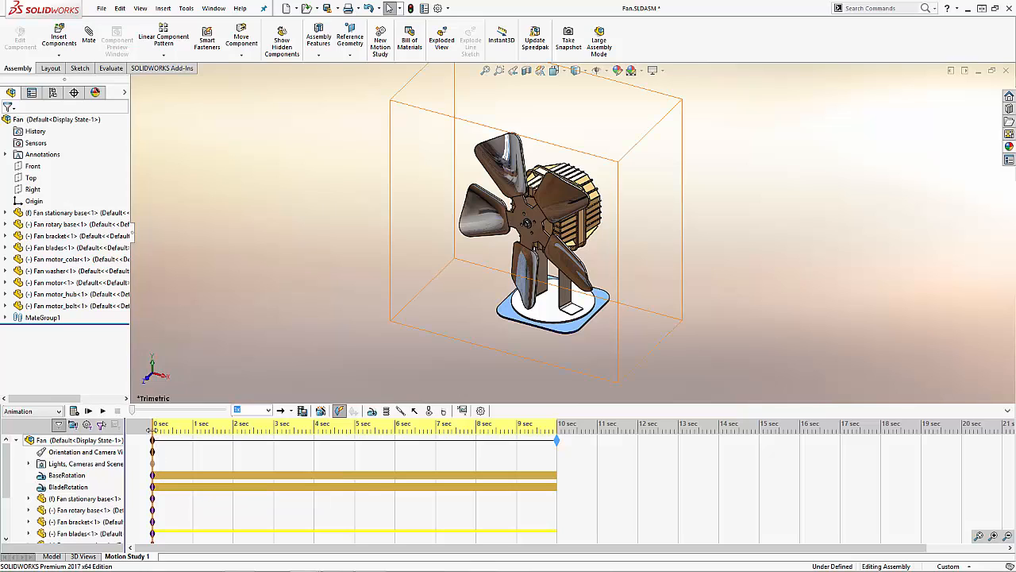
Step: Edit the BaseRotation motor so that it moves relative to the fan stationary base
right_click(67, 476)
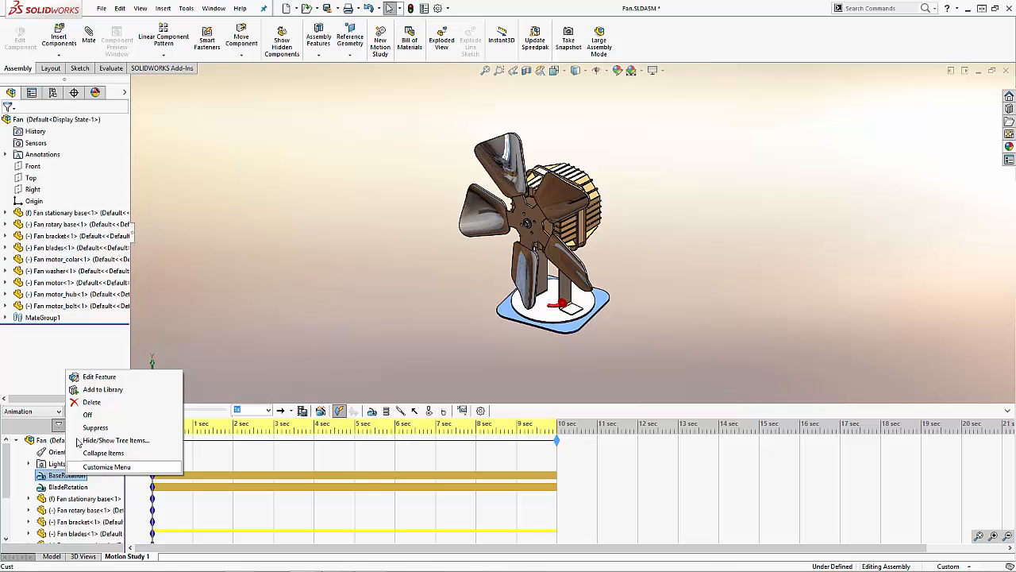
click(101, 380)
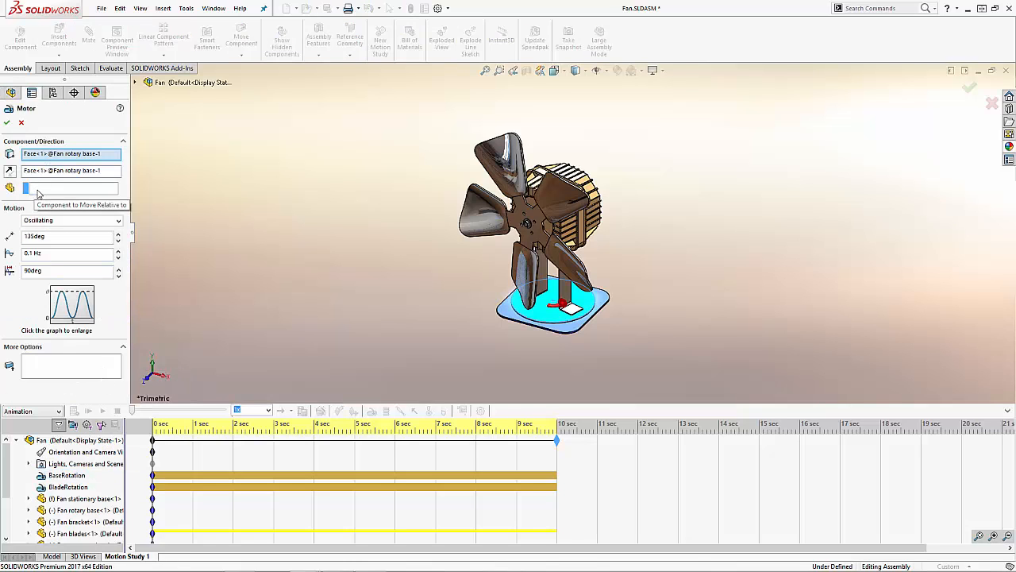
click(38, 191)
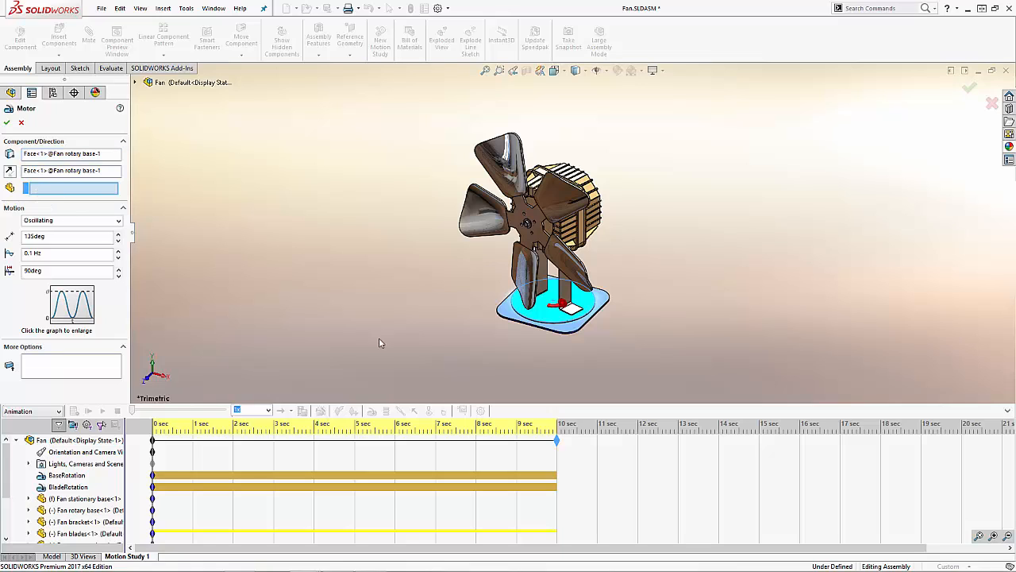
click(602, 306)
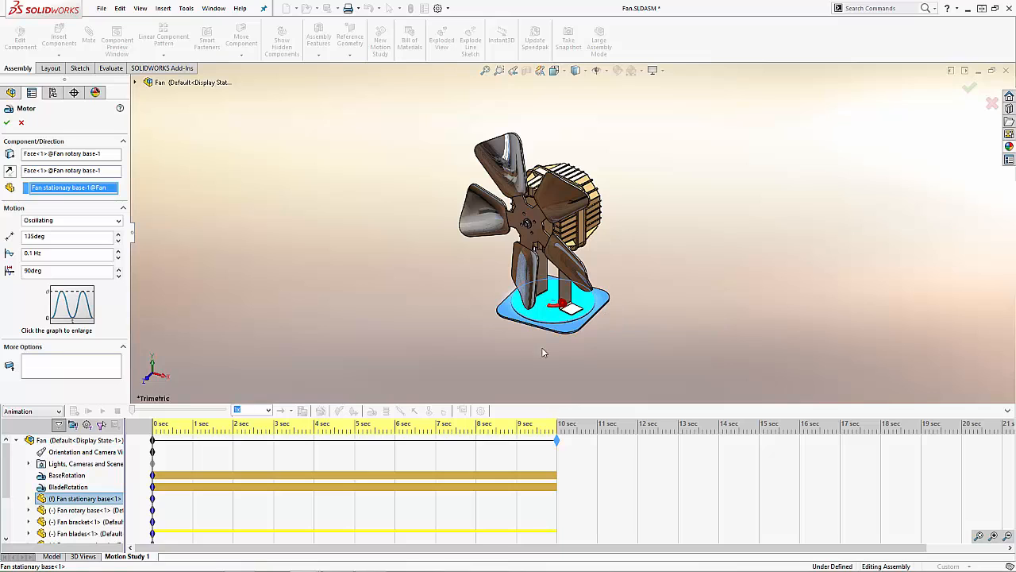
click(7, 123)
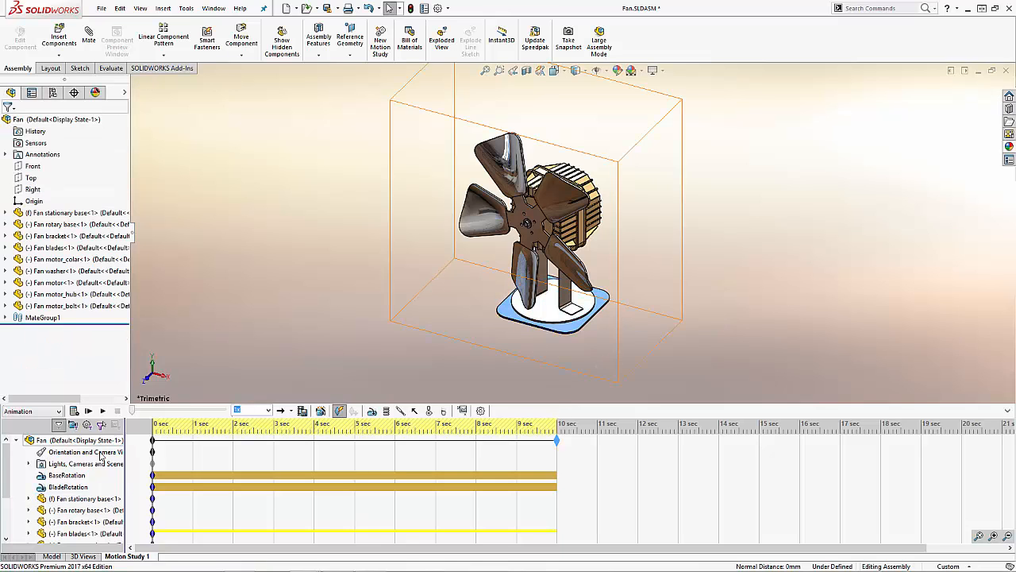
Step: Edit the BladeRotation motor so that it moves relative to the Fan motor component, and recalculate the motion study
right_click(70, 490)
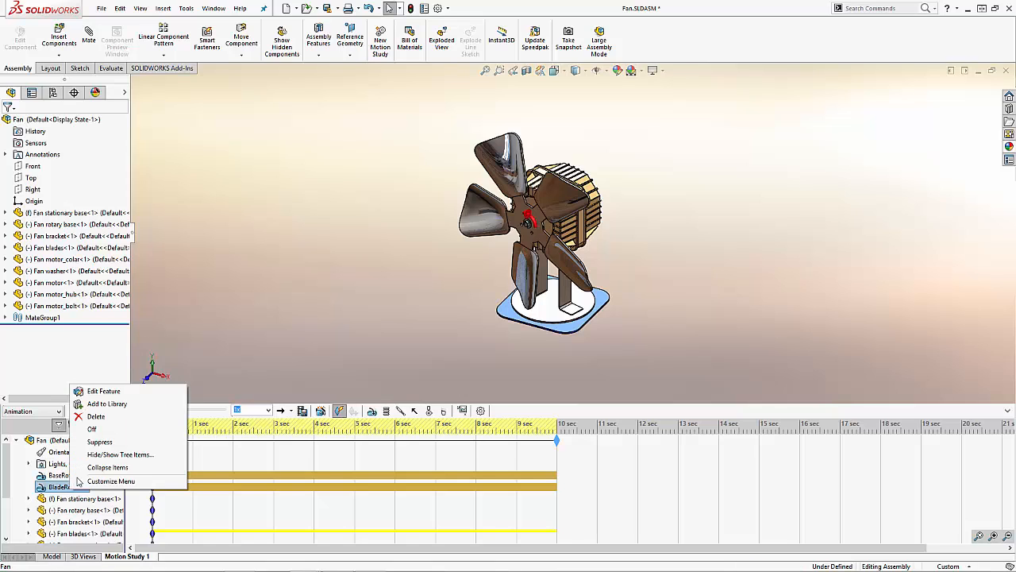
click(98, 393)
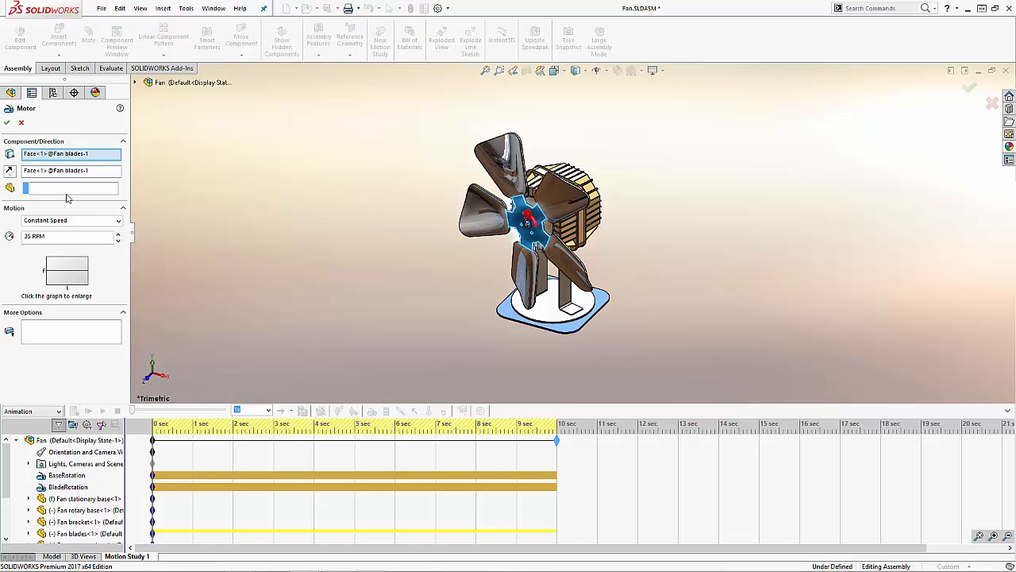
click(35, 189)
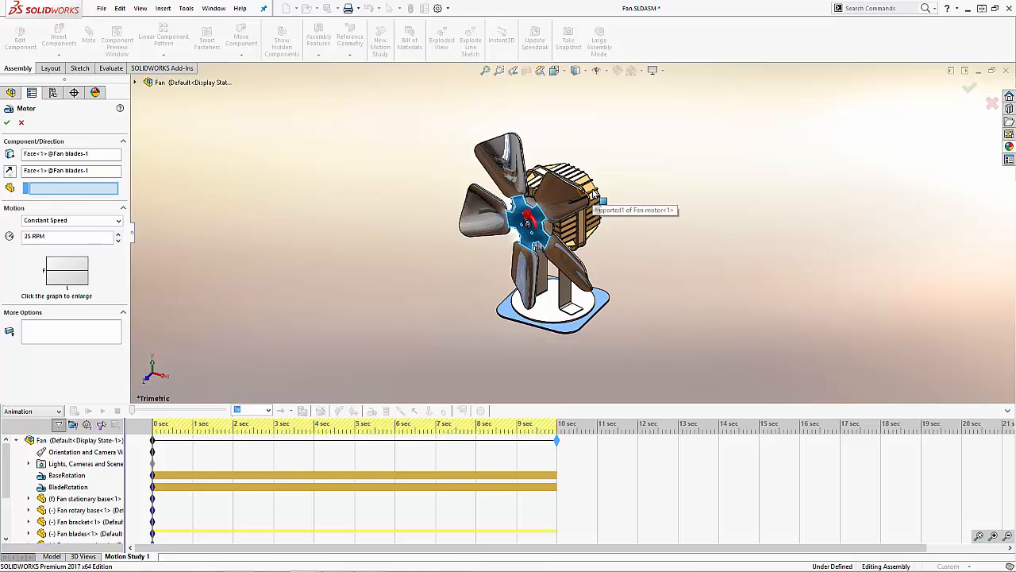
click(592, 197)
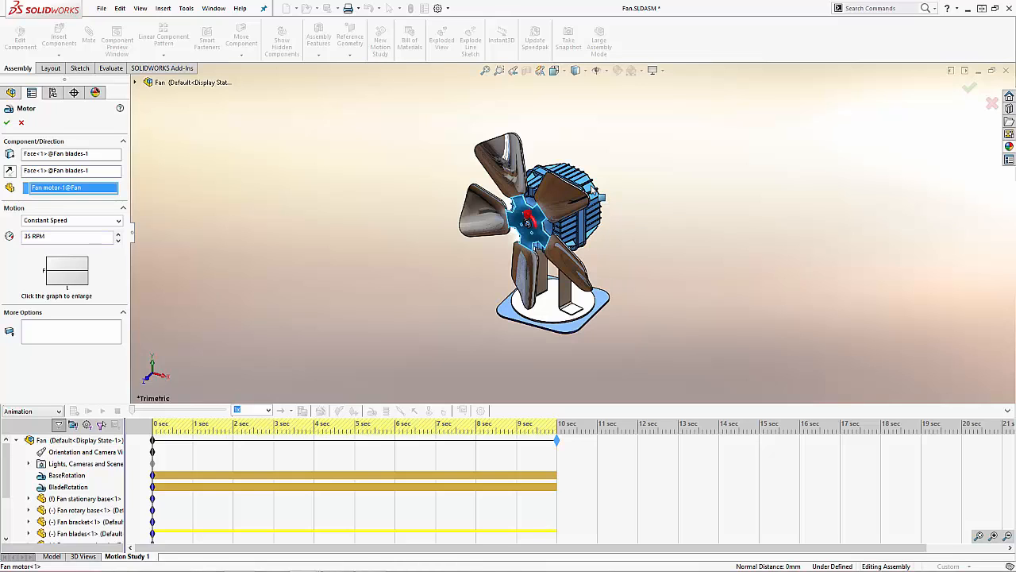
click(7, 123)
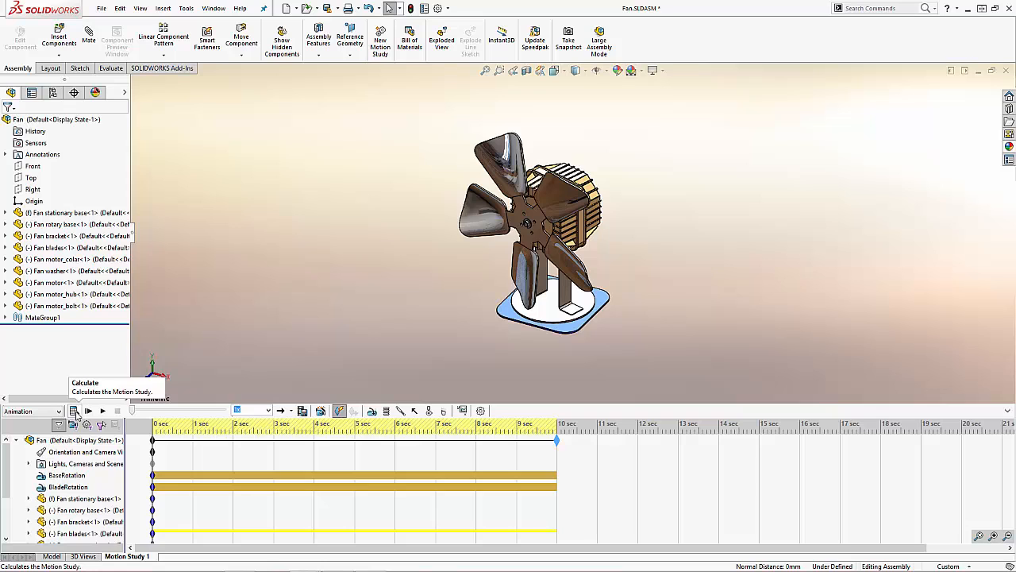
click(74, 410)
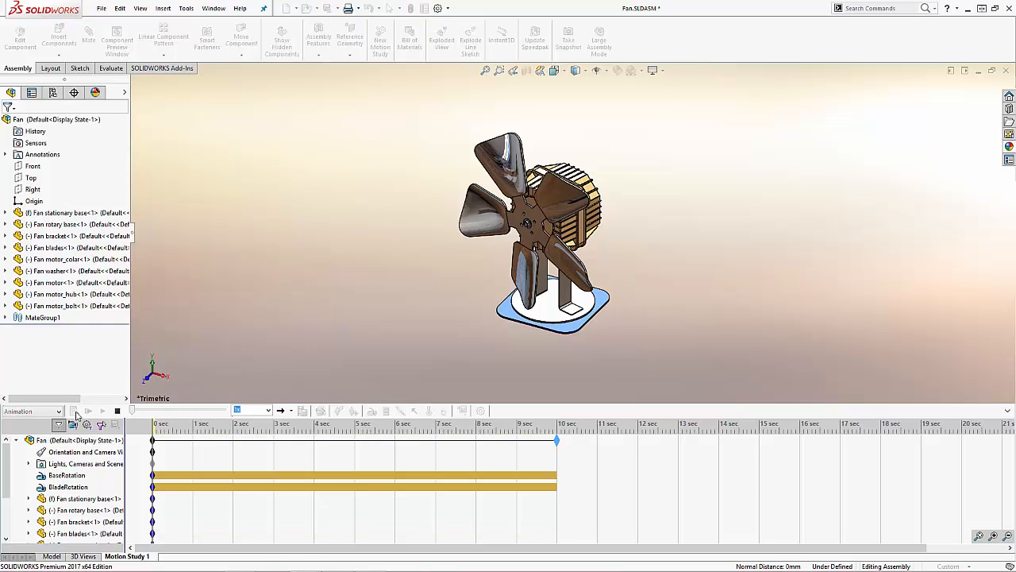